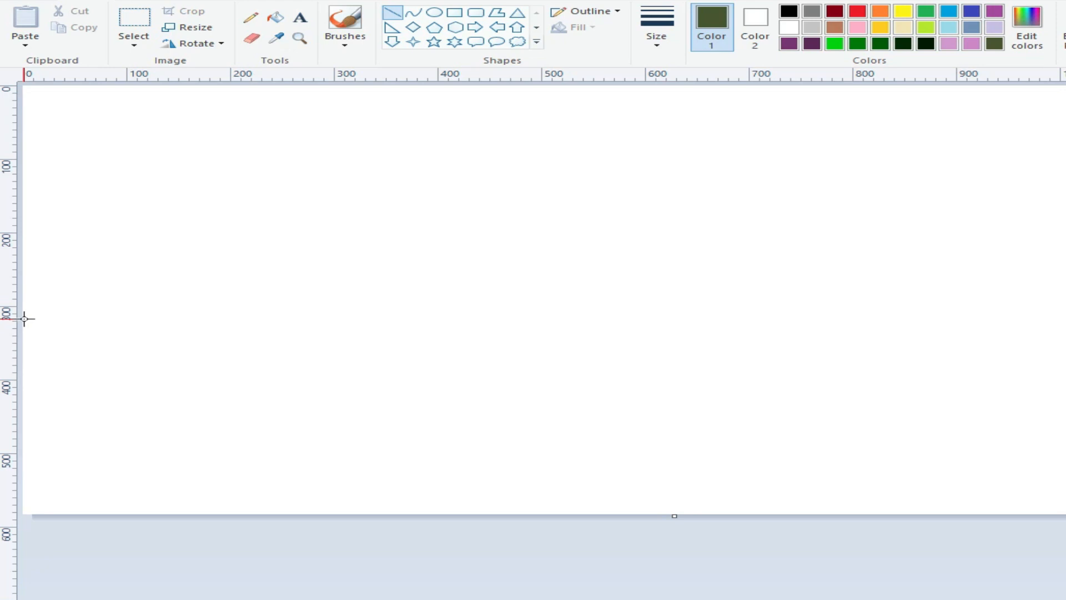
Draw a dark green, nearly horizontal line across the middle of the canvas and a steep line along its right edge.
mouse_move(23, 315)
mouse_down()
mouse_move(315, 319)
mouse_move(1016, 276)
mouse_move(1065, 305)
mouse_up()
click(592, 11)
click(585, 44)
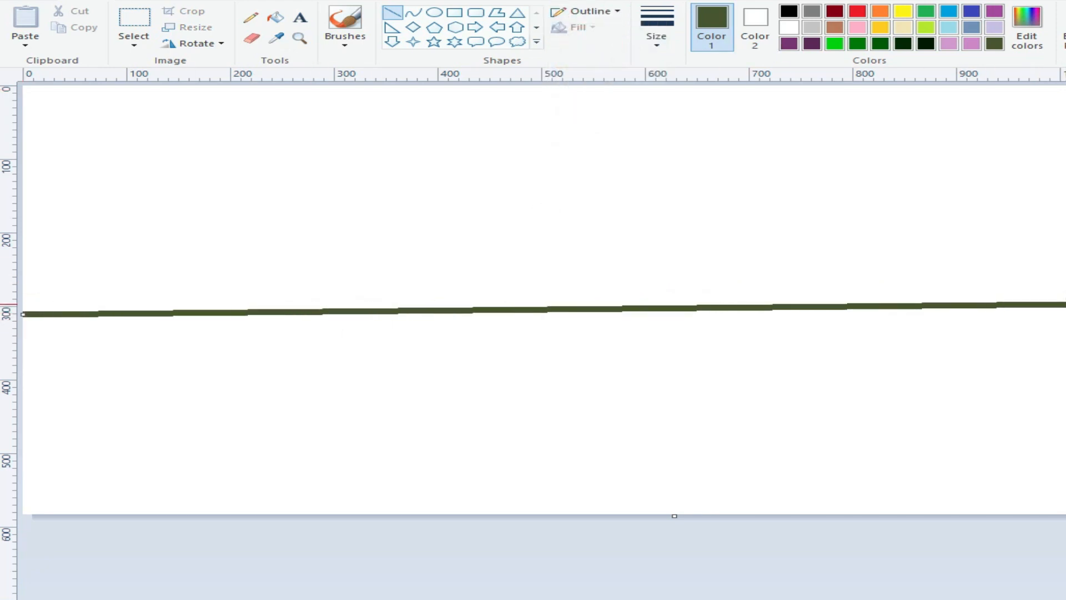
click(1040, 190)
drag(1059, 87, 1065, 549)
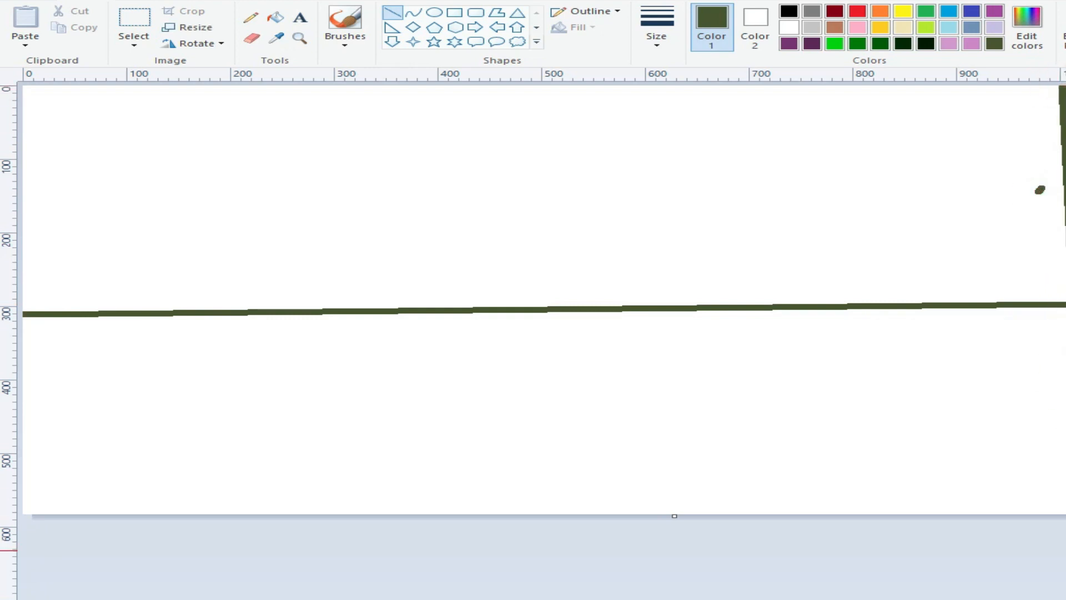
Mix a lighter sky blue and flood-fill the area above the horizon line with it.
click(949, 28)
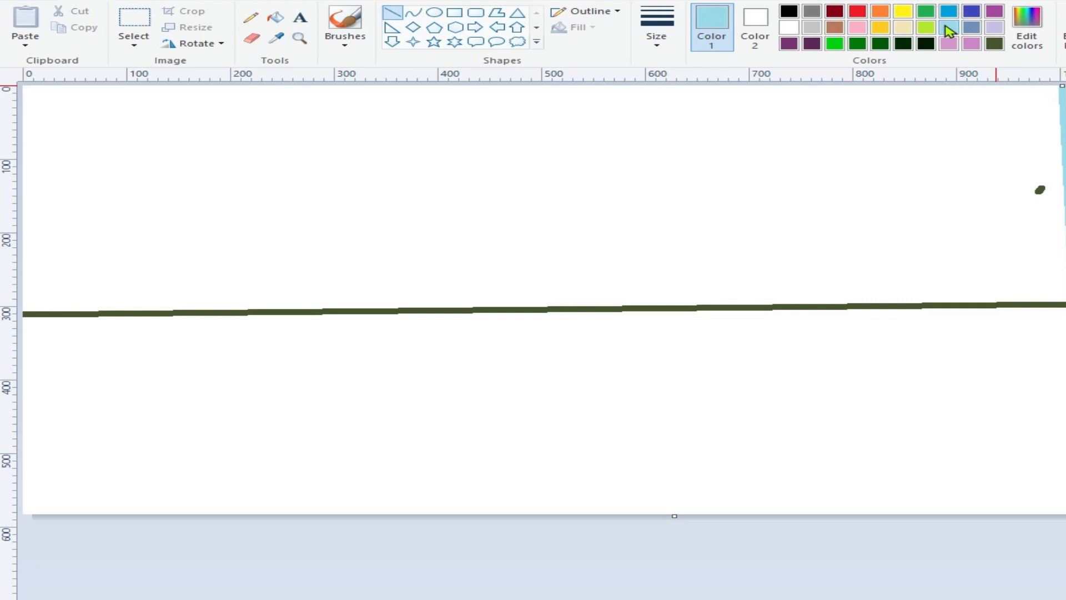
click(1026, 28)
click(879, 271)
click(470, 433)
click(275, 17)
click(364, 166)
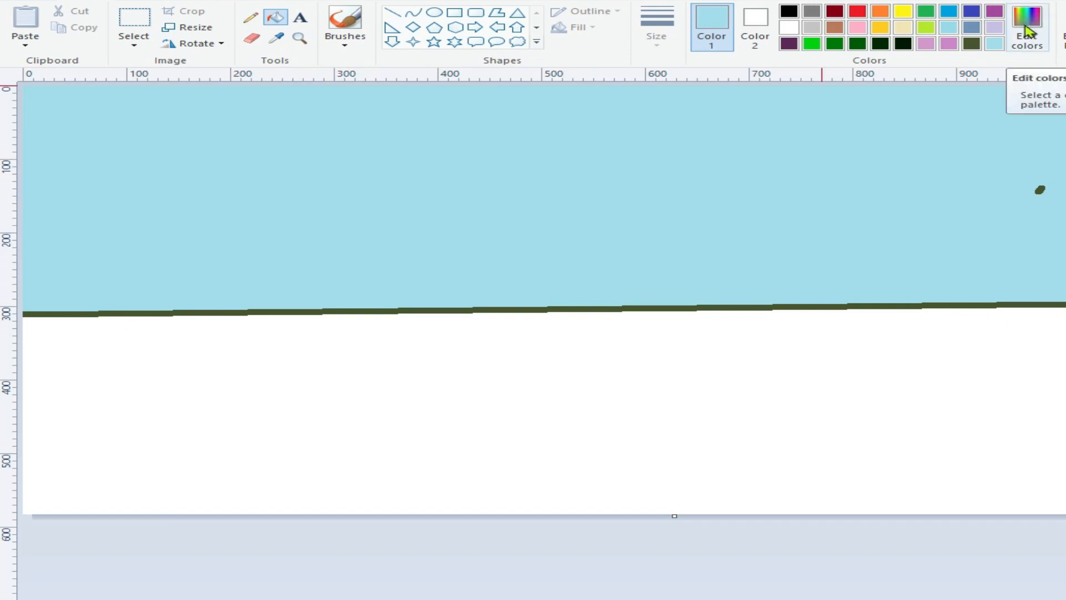
Mix a light olive green from the dark green custom colour as the drawing colour.
click(972, 43)
click(1028, 25)
drag(882, 332, 877, 306)
click(468, 432)
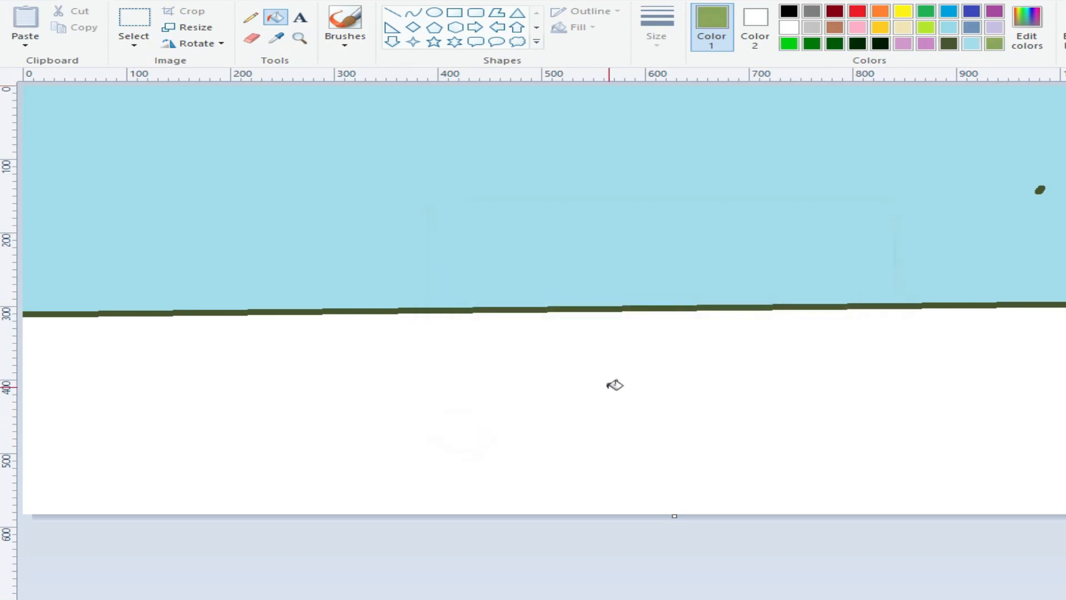
Dab a clump of light olive foliage with the crayon brush just above the horizon near the canvas's left edge.
click(347, 44)
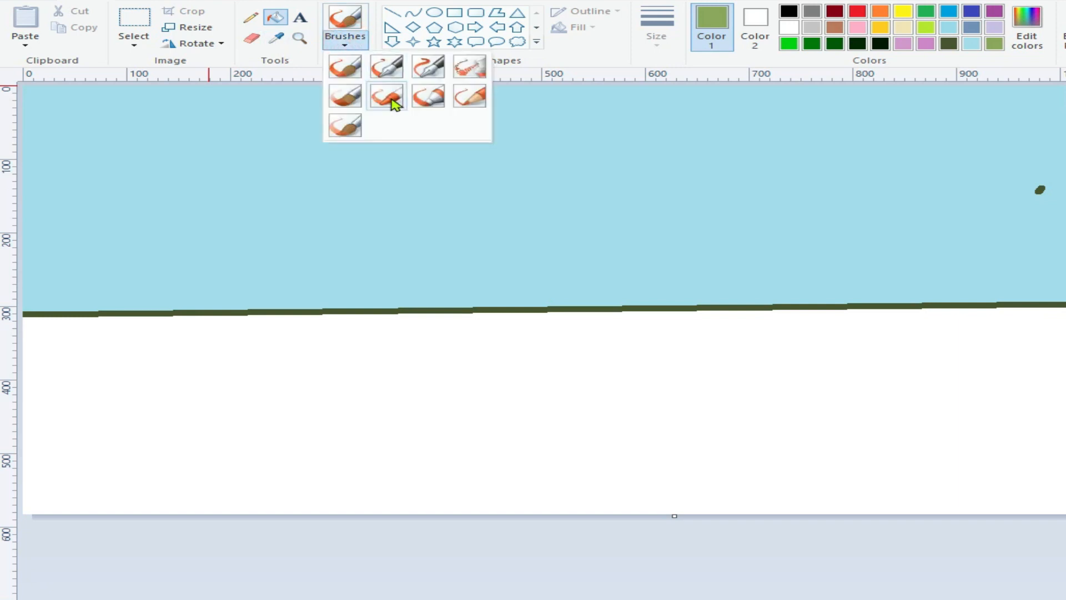
click(395, 101)
click(656, 28)
click(680, 97)
click(75, 292)
mouse_move(86, 283)
mouse_down()
mouse_move(115, 274)
mouse_move(80, 263)
mouse_move(96, 279)
mouse_move(131, 282)
mouse_move(124, 262)
mouse_move(112, 268)
mouse_move(101, 257)
mouse_move(126, 274)
mouse_move(71, 285)
mouse_up()
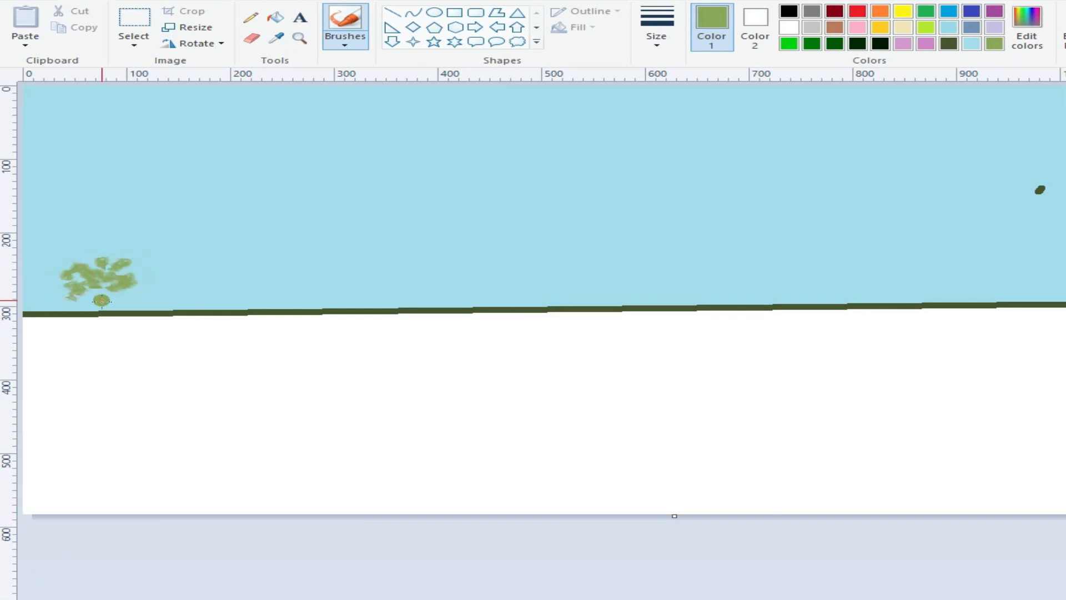
Dab a second light olive foliage clump to the right of the first one, above the horizon.
click(200, 274)
mouse_move(180, 261)
mouse_down()
mouse_move(238, 256)
mouse_move(213, 246)
mouse_move(227, 240)
mouse_move(203, 250)
mouse_move(227, 265)
mouse_move(213, 273)
mouse_move(302, 312)
mouse_move(189, 279)
mouse_move(188, 267)
mouse_move(235, 278)
mouse_move(241, 267)
mouse_move(156, 231)
mouse_up()
click(187, 272)
click(201, 266)
click(246, 270)
click(138, 249)
click(164, 250)
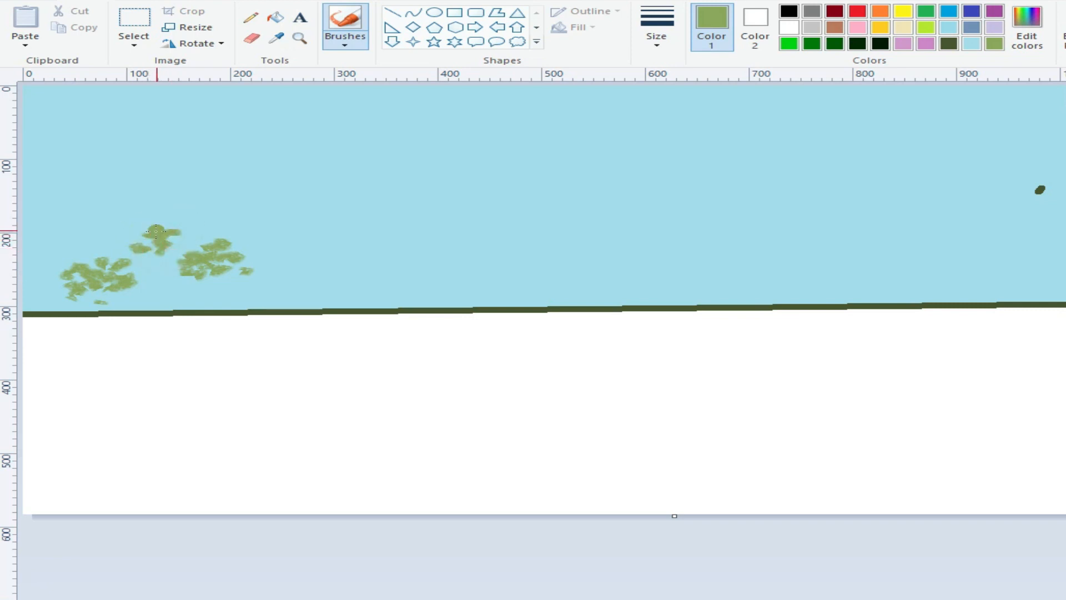
mouse_move(41, 271)
mouse_down()
mouse_move(86, 292)
mouse_move(51, 294)
mouse_move(45, 282)
mouse_move(142, 294)
mouse_up()
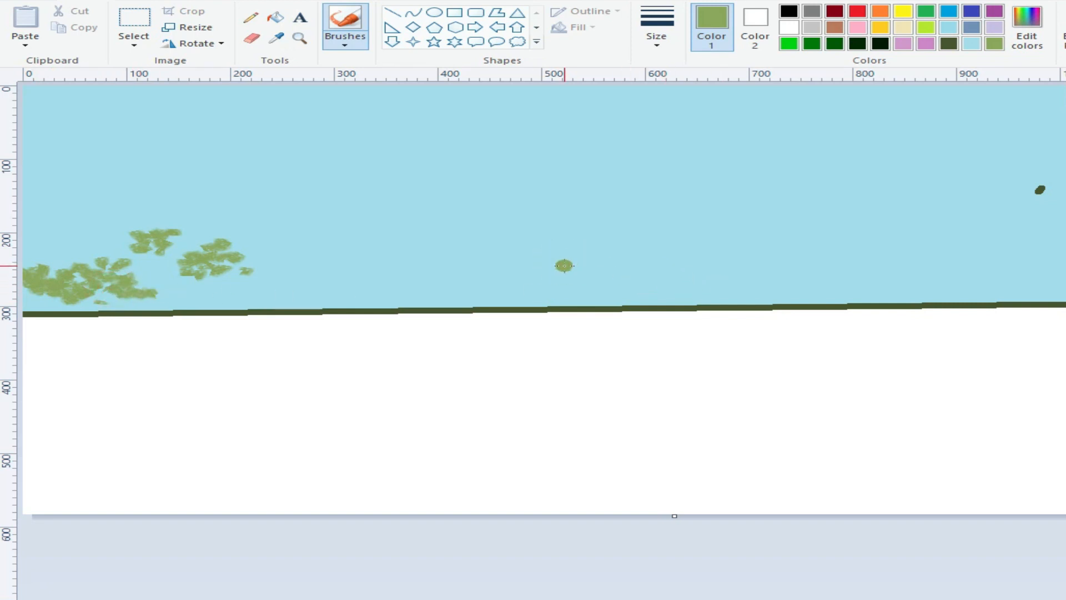
click(575, 256)
click(557, 251)
click(574, 247)
click(589, 253)
click(602, 252)
click(600, 248)
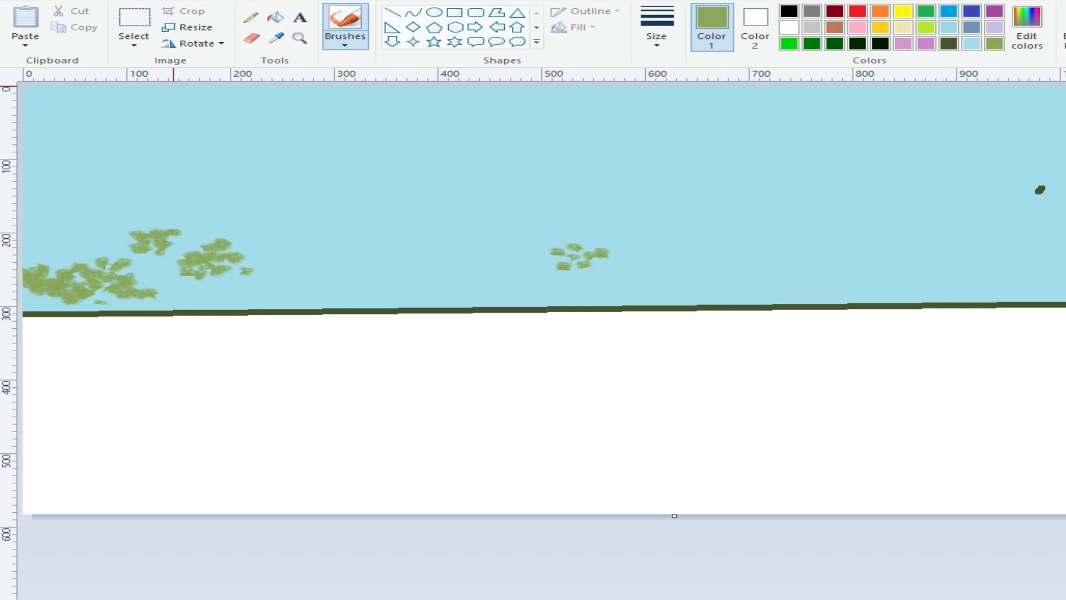
key(ctrl+z)
key(ctrl+z)
key(ctrl+z)
key(ctrl+z)
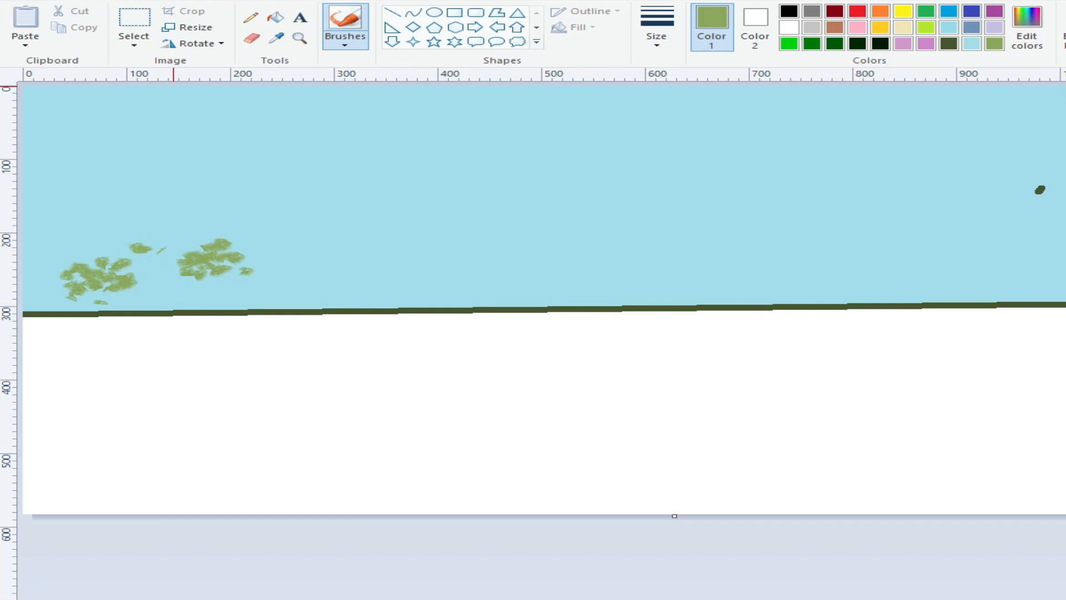
Dab light olive foliage clumps in the white ground area and in the sky near the middle of the canvas.
mouse_move(480, 405)
mouse_down()
mouse_move(471, 403)
mouse_move(461, 409)
mouse_move(496, 402)
mouse_move(484, 393)
mouse_move(505, 420)
mouse_move(518, 406)
mouse_move(509, 391)
mouse_move(472, 425)
mouse_move(551, 413)
mouse_move(534, 419)
mouse_move(523, 411)
mouse_move(547, 404)
mouse_move(532, 409)
mouse_move(496, 388)
mouse_move(529, 399)
mouse_up()
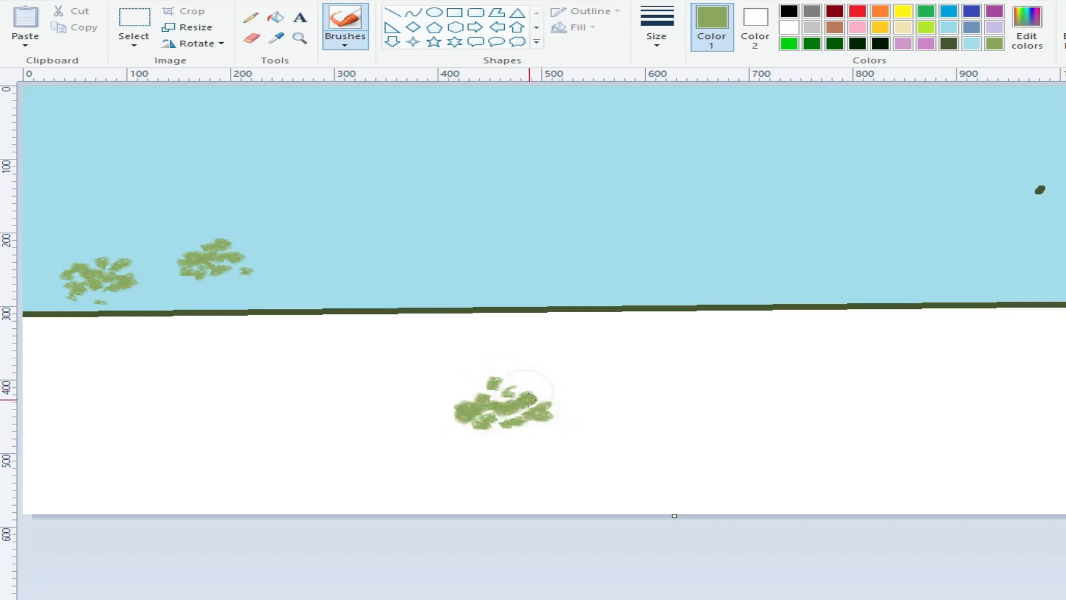
mouse_move(487, 444)
mouse_down()
mouse_move(514, 428)
mouse_move(527, 434)
mouse_move(494, 444)
mouse_move(528, 445)
mouse_move(499, 447)
mouse_move(526, 457)
mouse_move(509, 459)
mouse_up()
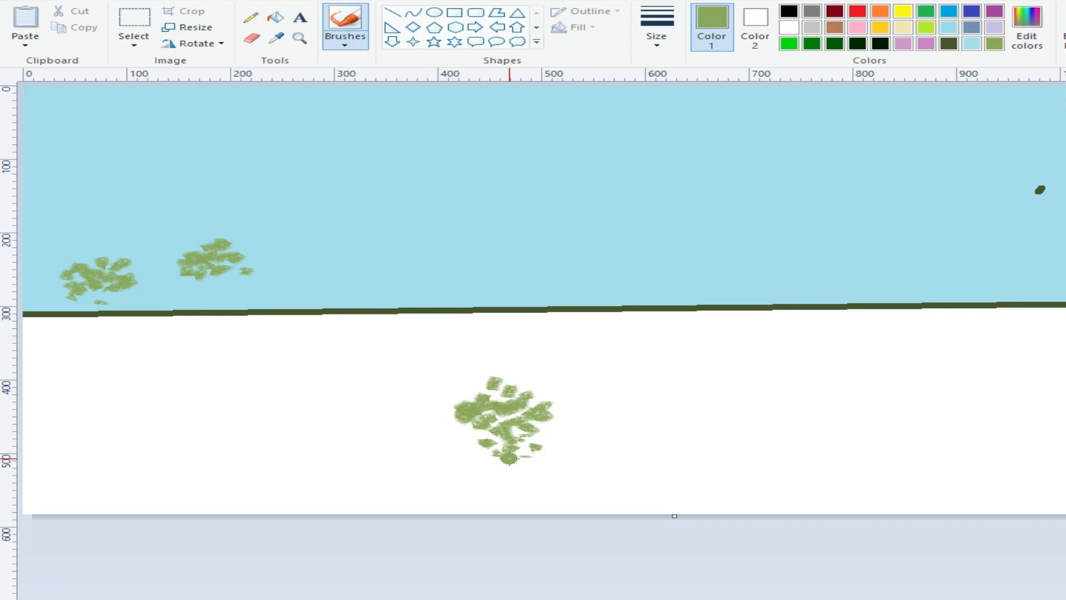
mouse_move(487, 231)
mouse_down()
mouse_move(503, 217)
mouse_move(526, 243)
mouse_move(557, 228)
mouse_move(523, 221)
mouse_move(504, 243)
mouse_move(564, 239)
mouse_move(502, 236)
mouse_move(506, 248)
mouse_up()
Pick the sky blue for both colours and trim parts of the central sky clump with the crayon brush.
click(272, 40)
click(378, 150)
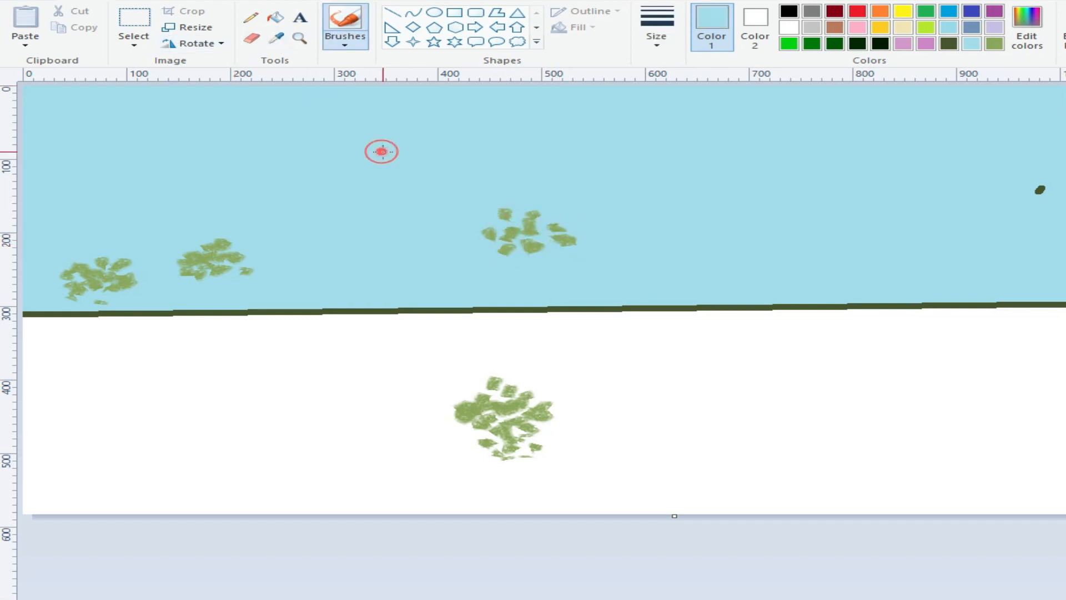
click(753, 18)
click(970, 45)
click(345, 44)
click(376, 97)
drag(528, 238, 505, 212)
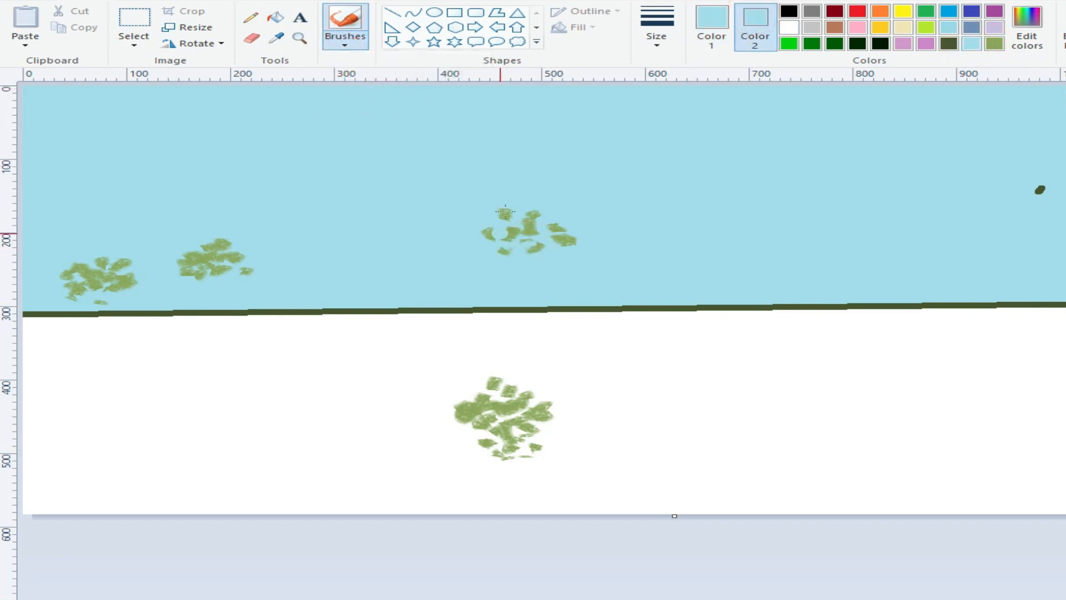
Set both colours to light olive green and extend the central foliage clump into a tree shape reaching towards the horizon.
click(997, 46)
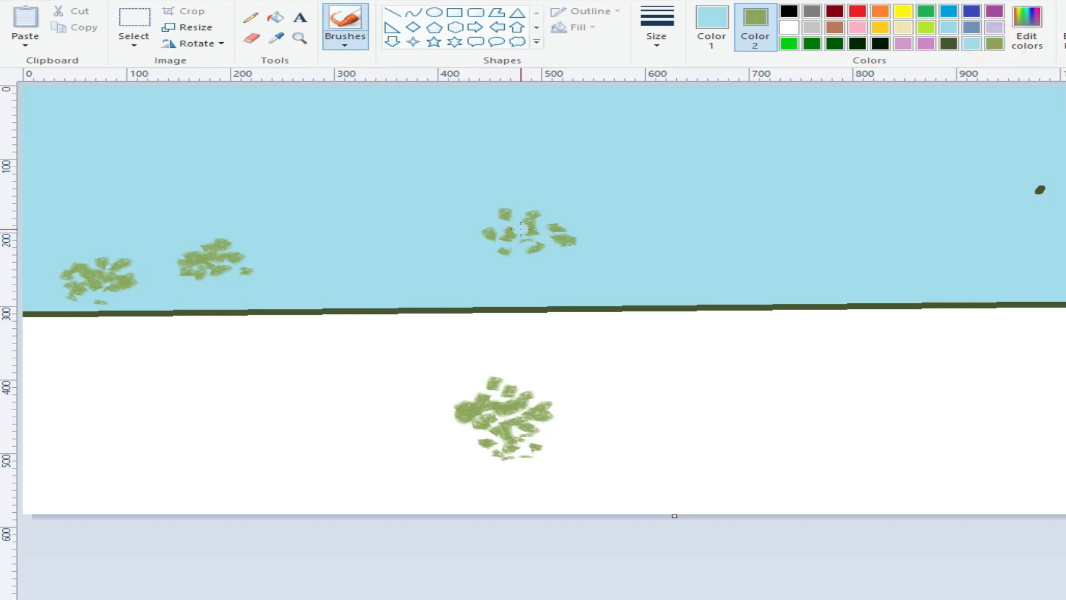
click(711, 28)
click(994, 43)
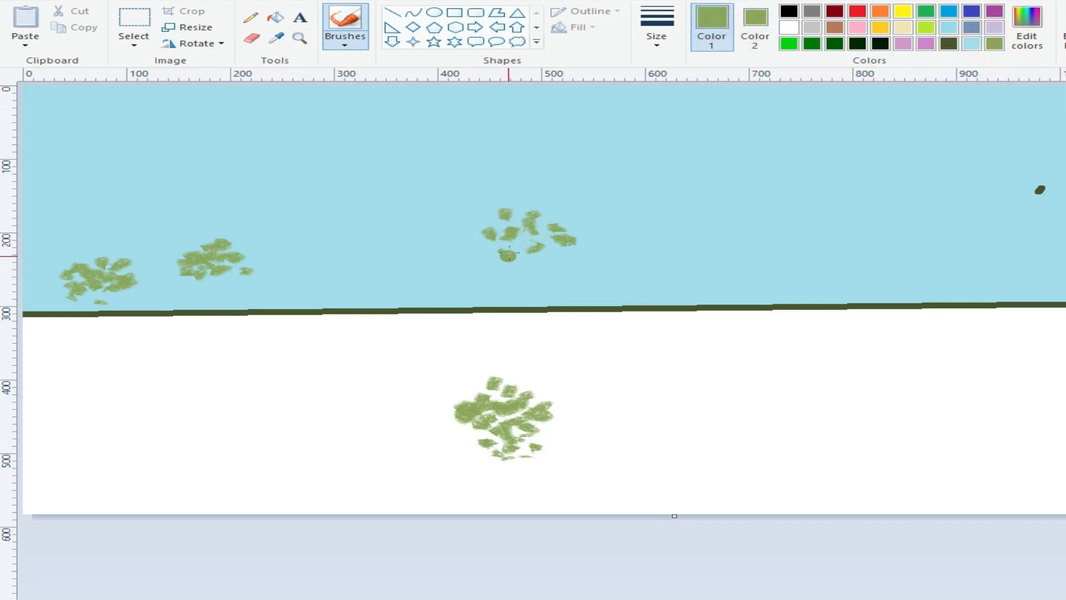
mouse_move(514, 222)
mouse_down()
mouse_move(517, 207)
mouse_move(534, 215)
mouse_up()
mouse_move(549, 241)
mouse_down()
mouse_move(515, 261)
mouse_move(561, 253)
mouse_move(529, 254)
mouse_move(524, 281)
mouse_move(560, 269)
mouse_up()
drag(511, 265, 554, 293)
drag(580, 271, 511, 280)
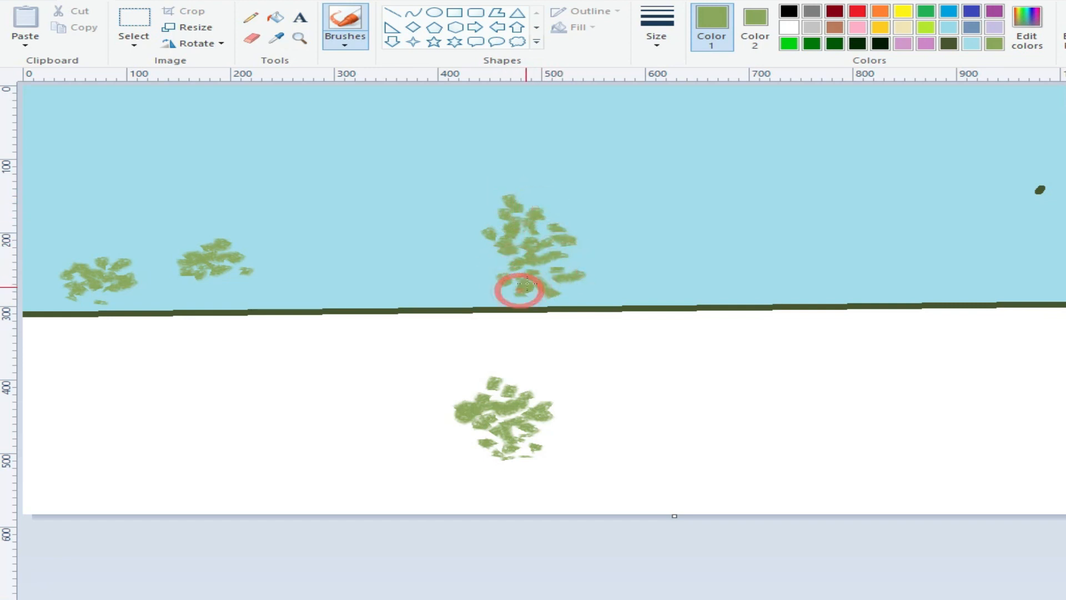
Mix a darker olive green (RGB 119, 145, 72) and dab shading strokes over the central tree.
click(1026, 28)
click(872, 311)
click(469, 433)
mouse_move(488, 239)
mouse_down()
mouse_move(522, 232)
mouse_move(517, 221)
mouse_up()
drag(543, 240, 567, 237)
drag(577, 245, 517, 266)
mouse_move(529, 269)
mouse_down()
mouse_move(558, 275)
mouse_move(499, 282)
mouse_move(555, 277)
mouse_up()
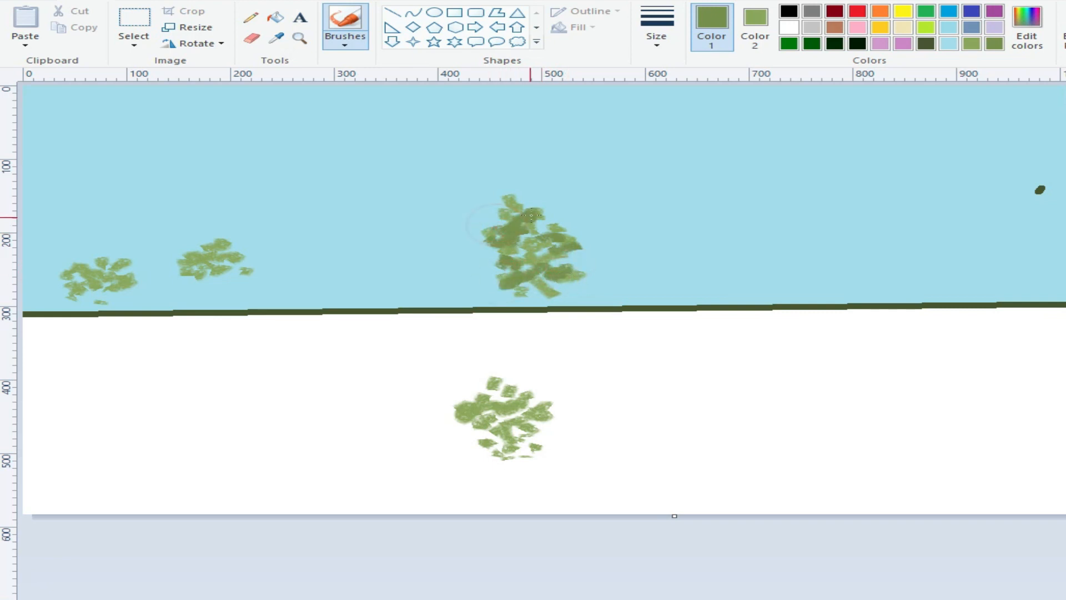
click(555, 240)
drag(557, 239, 528, 255)
Darken the green to RGB 97, 118, 58 and add a second layer of shading to the central tree.
click(1026, 25)
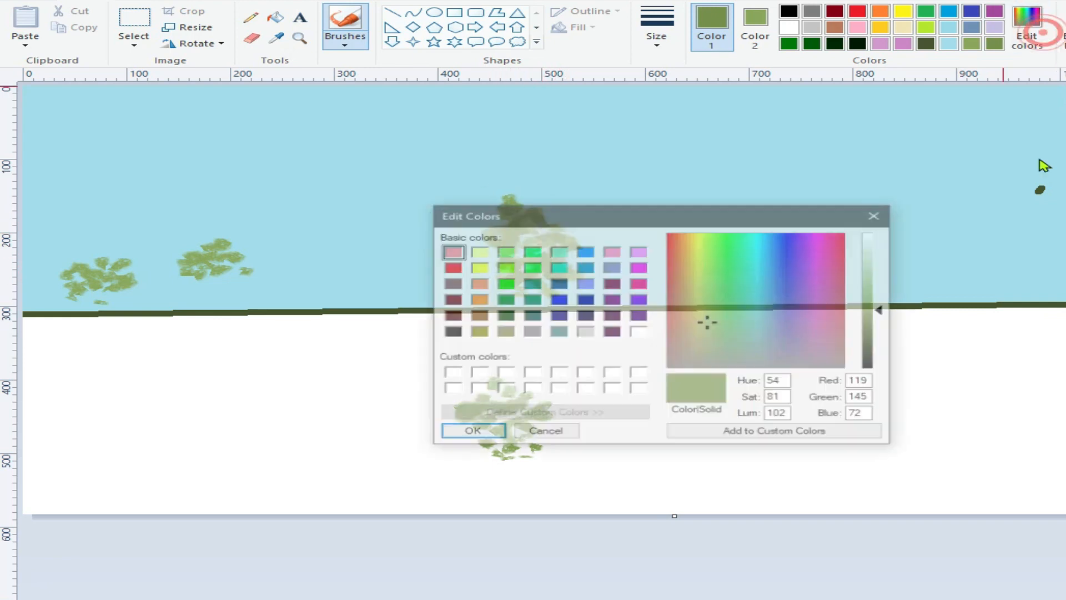
click(873, 322)
click(470, 434)
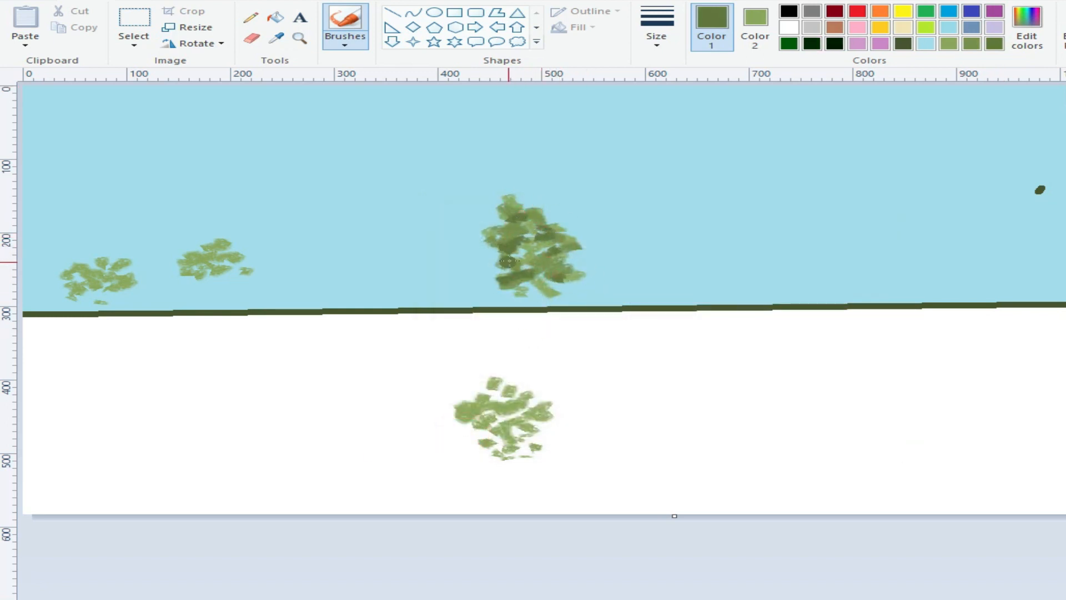
drag(495, 230, 488, 238)
drag(573, 245, 557, 262)
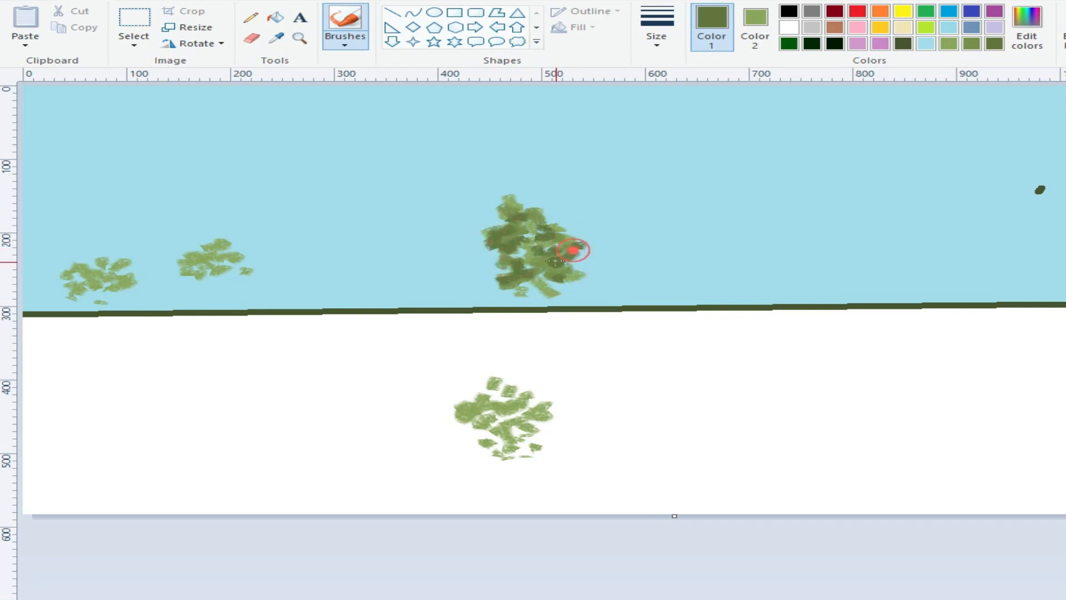
Mix a nearly black green and dab deep shadows between the leaves of the central tree.
click(1027, 25)
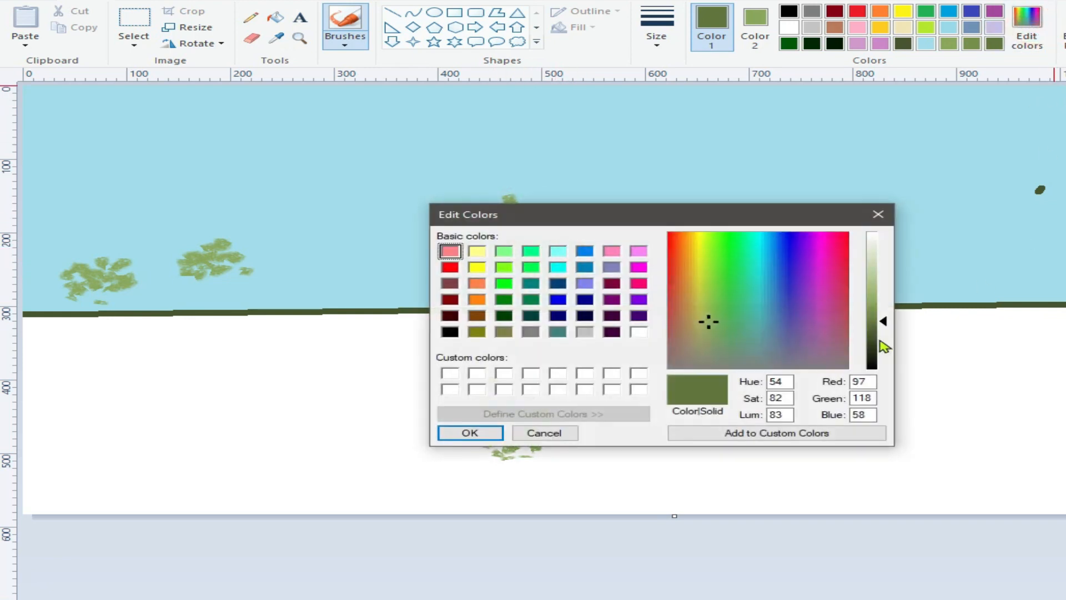
click(875, 358)
click(470, 433)
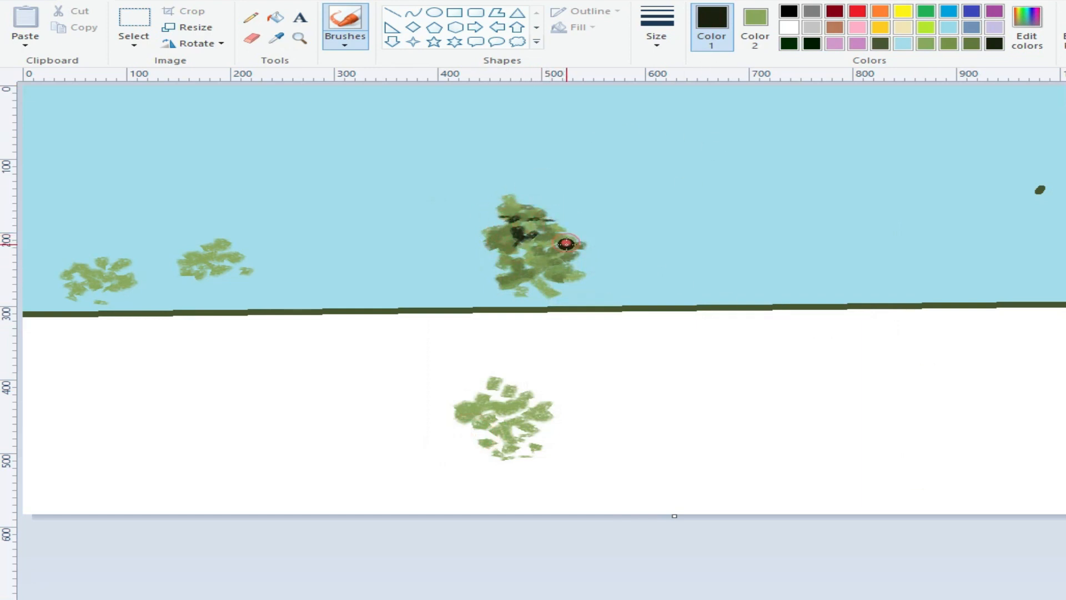
click(518, 281)
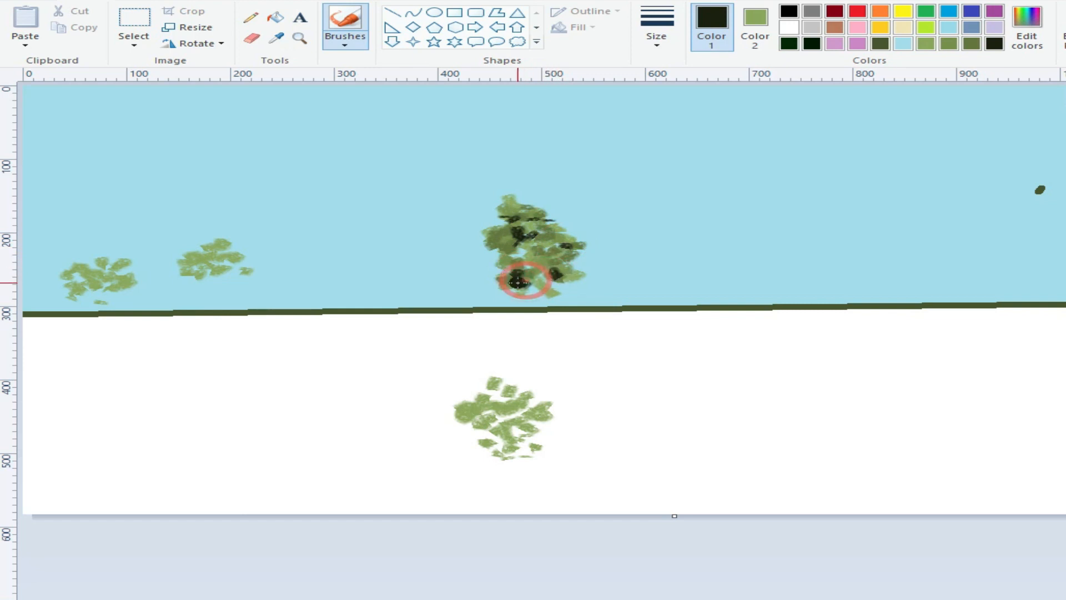
mouse_move(519, 239)
mouse_down()
mouse_move(552, 227)
mouse_move(554, 233)
mouse_up()
click(536, 220)
click(494, 233)
click(535, 265)
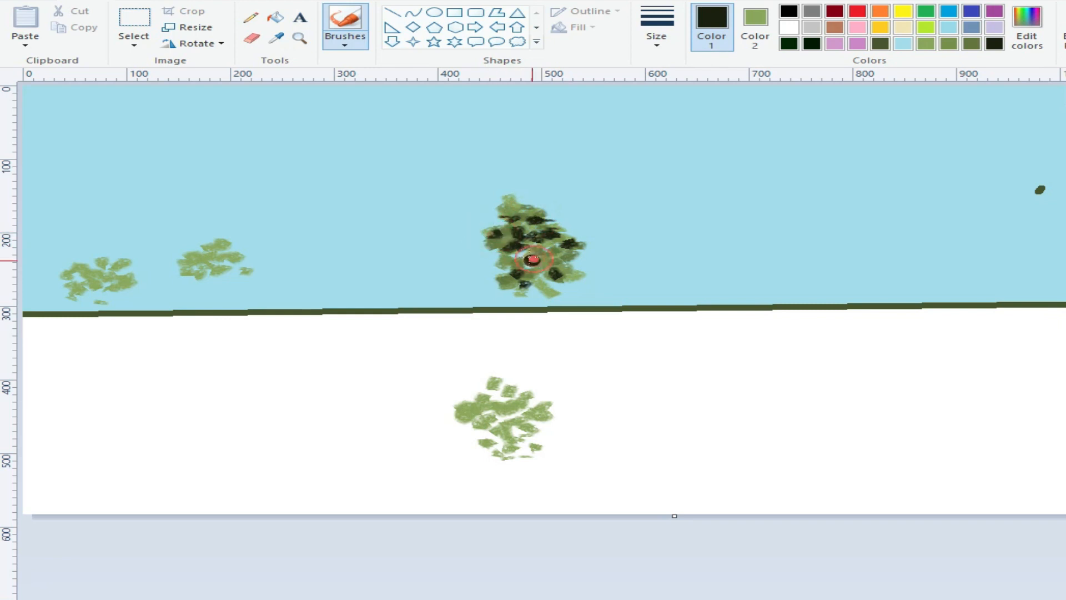
click(504, 259)
click(532, 267)
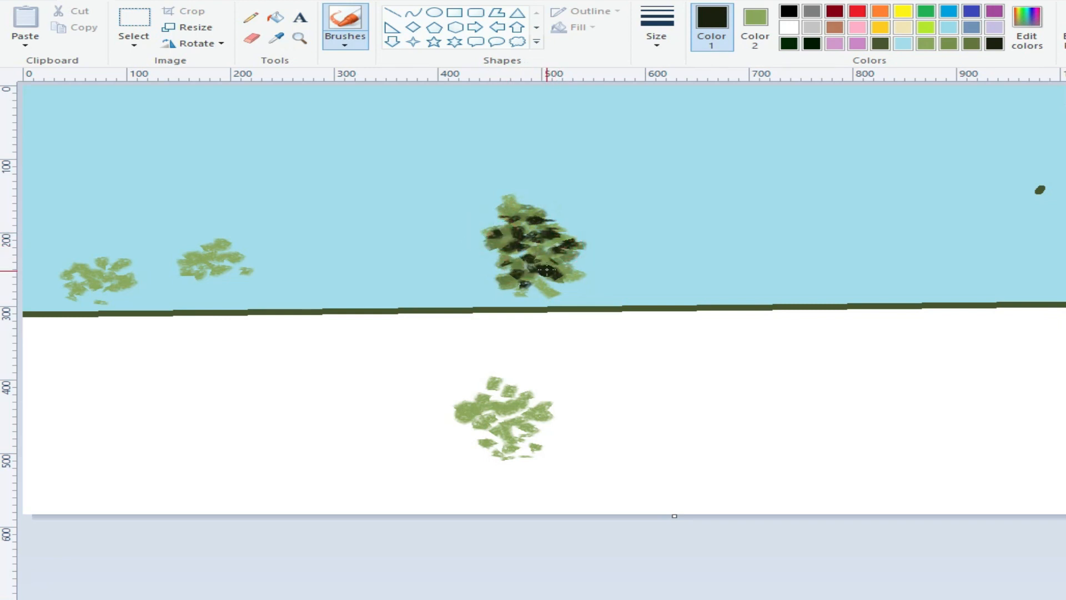
Mix a dark green (RGB 66, 81, 38) and blend it over the shadows and base of the central tree.
click(1026, 28)
click(884, 336)
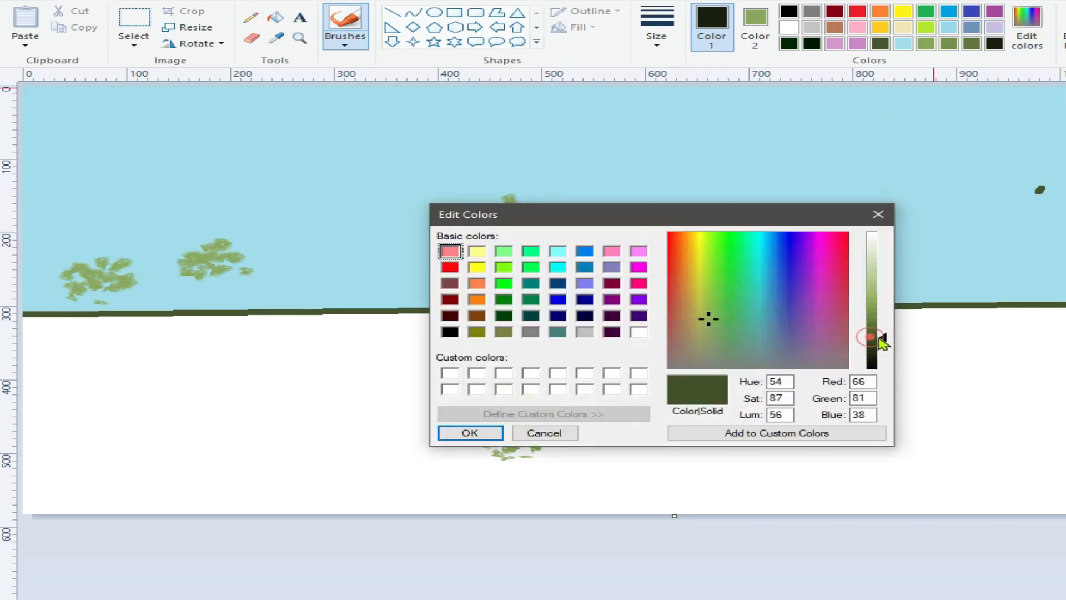
click(472, 431)
click(526, 226)
click(546, 236)
click(562, 240)
click(551, 222)
click(567, 259)
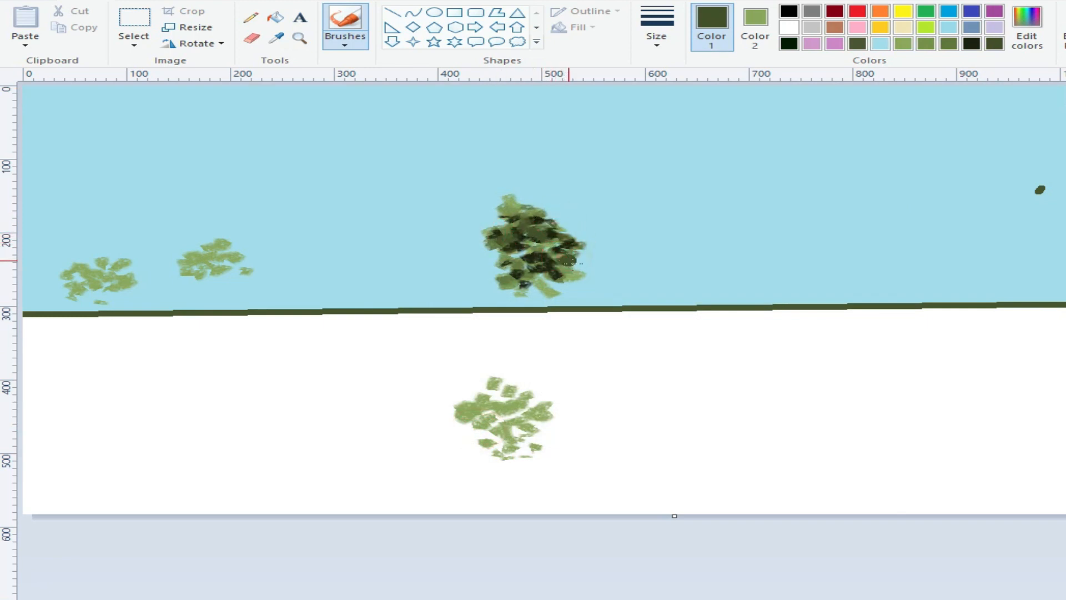
click(543, 278)
click(534, 292)
click(558, 287)
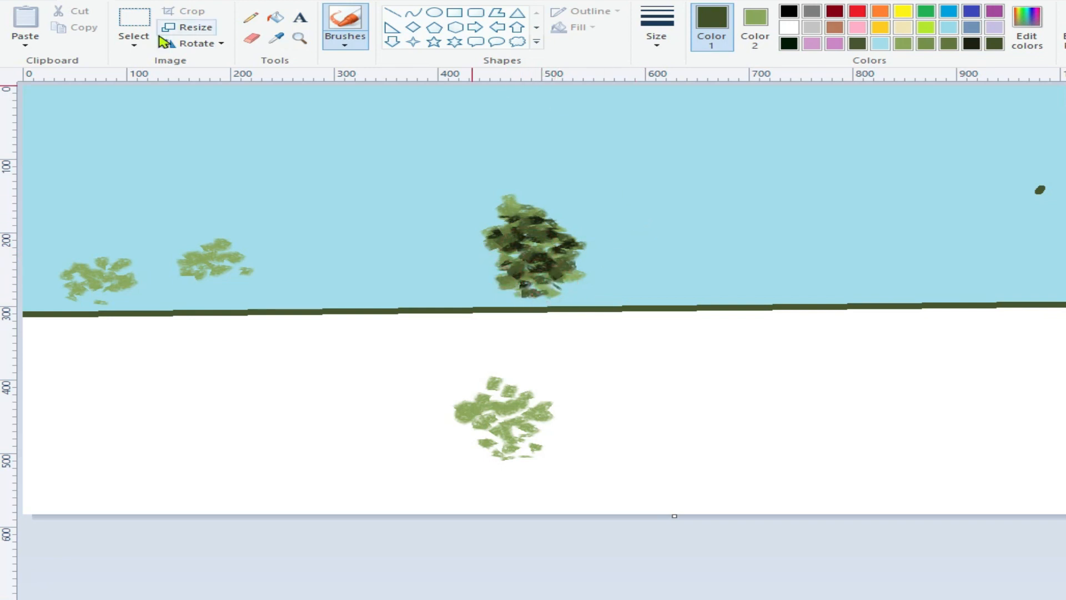
Copy the central tree with a rectangular selection, paste it, and place the duplicate to the right of the original.
click(132, 46)
click(161, 78)
drag(446, 155, 612, 295)
right_click(520, 224)
click(570, 253)
right_click(265, 138)
click(316, 181)
drag(100, 167, 716, 239)
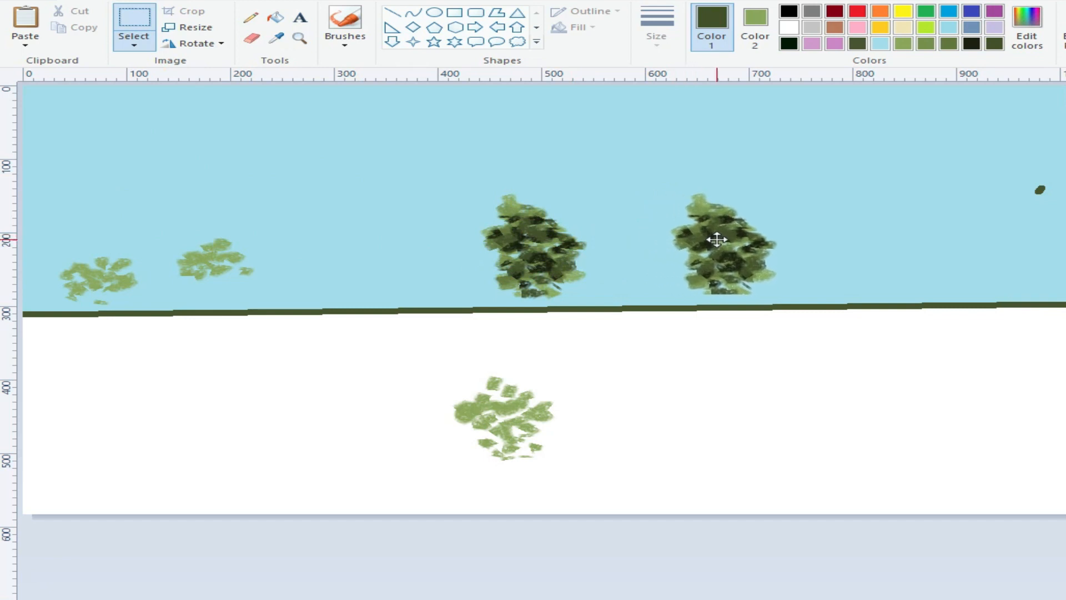
Paste another tree copy and place it near the right end of the sky, slightly higher than the others.
right_click(301, 126)
click(341, 167)
drag(148, 138, 932, 213)
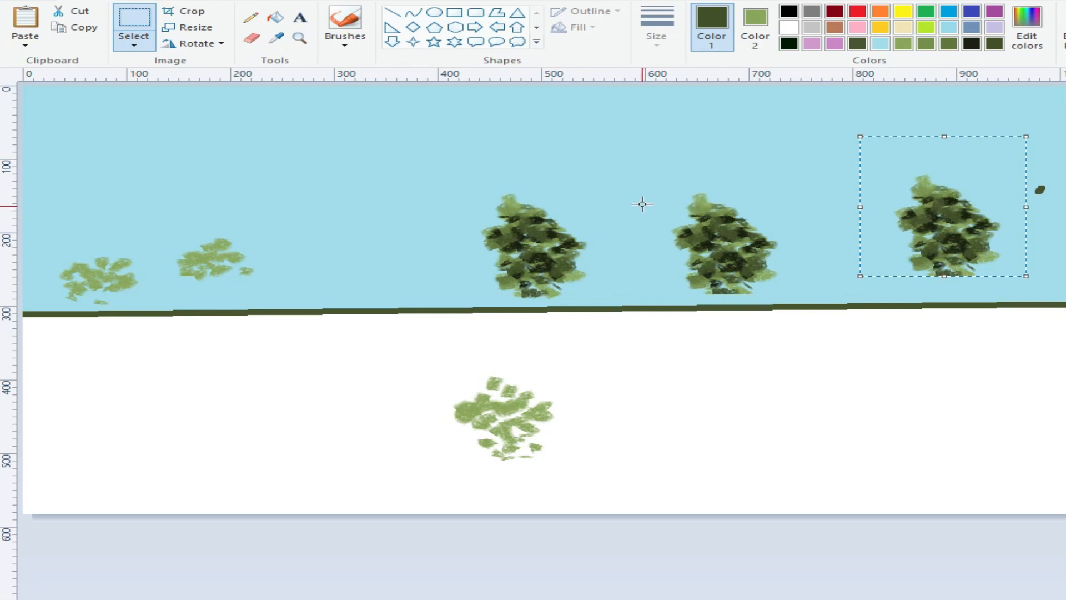
Toggle transparent selection, paste a tree between the left foliage clumps and the central tree, and stretch it noticeably taller.
click(134, 45)
click(158, 177)
right_click(194, 126)
click(242, 168)
drag(91, 156, 345, 225)
drag(360, 158, 362, 126)
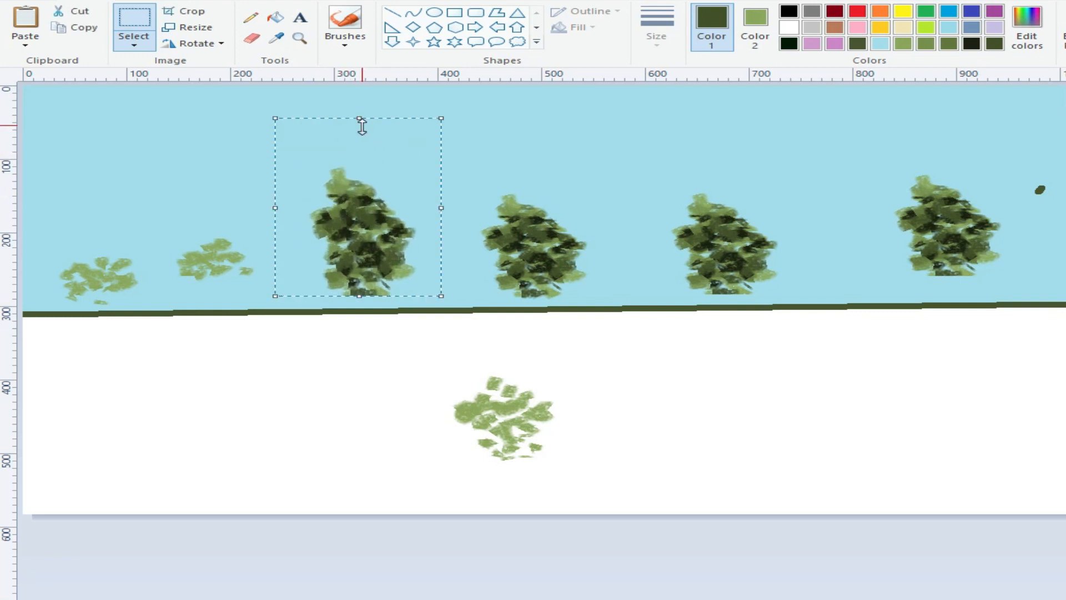
drag(276, 227, 262, 222)
drag(352, 118, 352, 84)
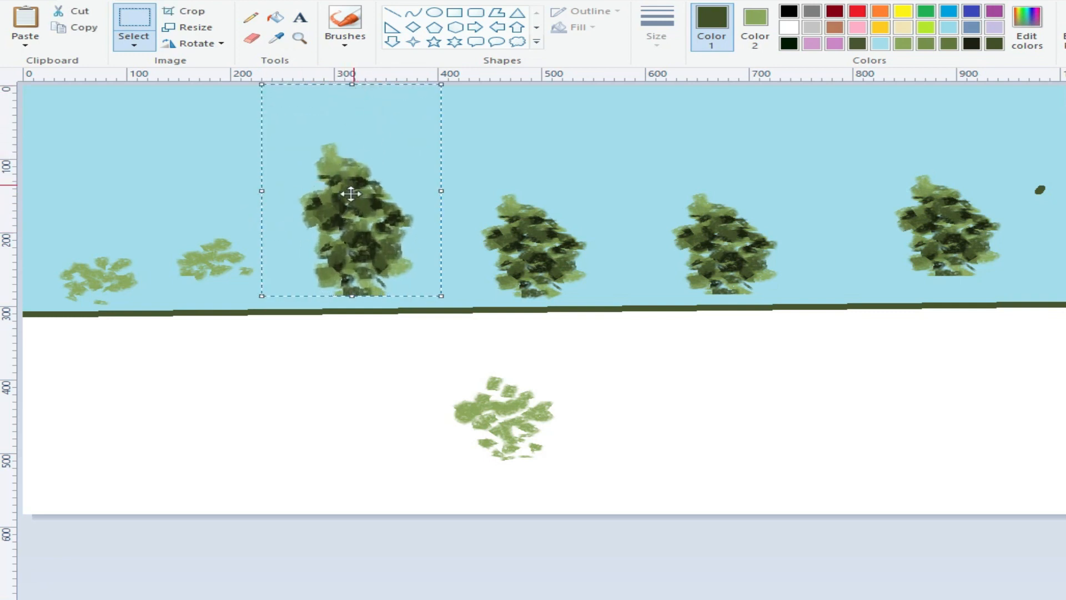
drag(262, 190, 281, 189)
Paste another tree copy and place it over the leftmost foliage clump above the horizon.
right_click(71, 189)
click(119, 229)
drag(108, 165, 78, 238)
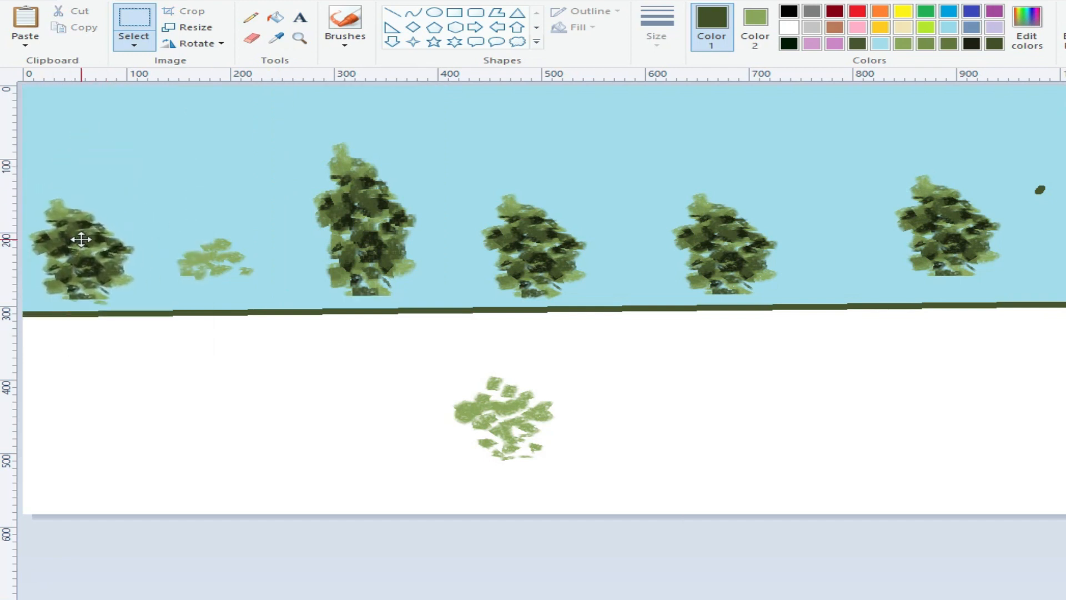
Copy the central tree with a rectangular selection and paste the duplicate over the light foliage clump between the leftmost and the tall tree.
right_click(124, 132)
click(467, 143)
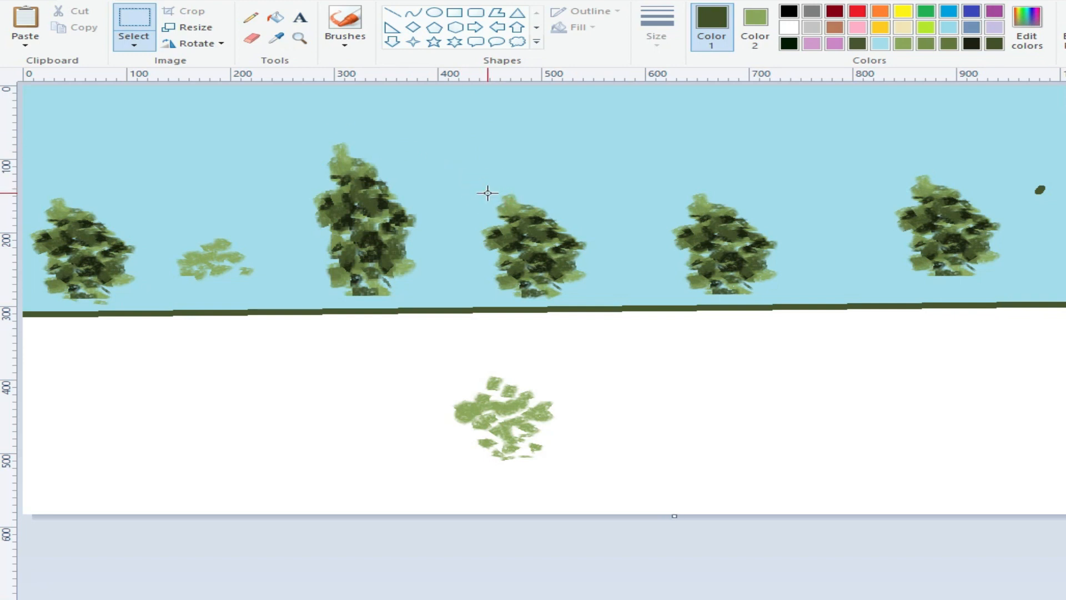
drag(487, 193, 588, 268)
right_click(527, 236)
click(577, 261)
right_click(199, 162)
click(225, 201)
drag(67, 126, 209, 269)
Paste two narrowed tree copies, one just left of the slightly raised tree and one at the canvas's right edge.
right_click(550, 134)
click(592, 176)
drag(69, 121, 864, 266)
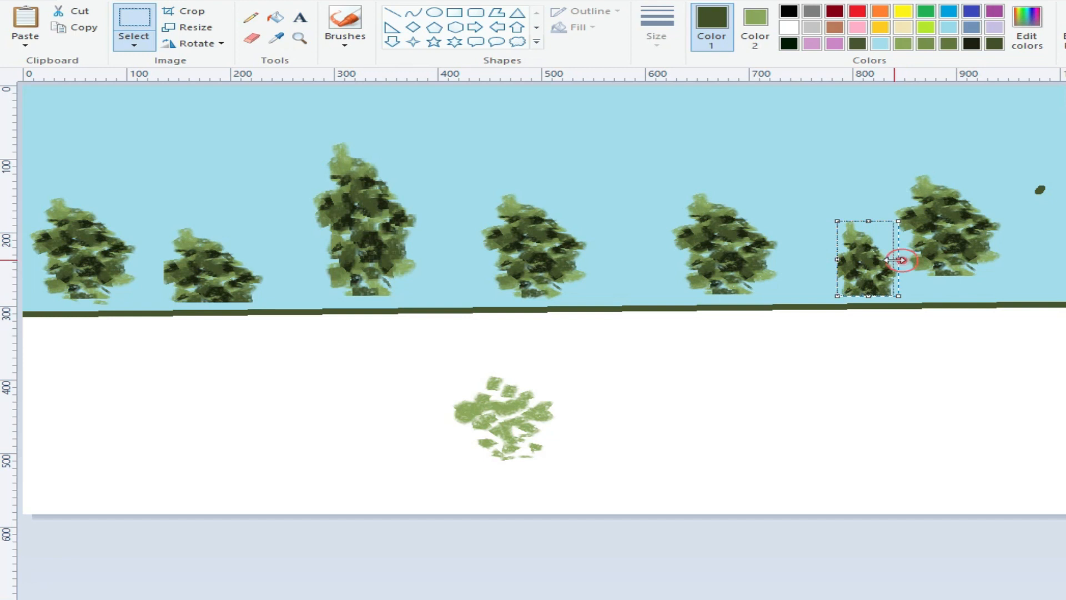
right_click(794, 187)
click(830, 228)
drag(84, 99, 1045, 261)
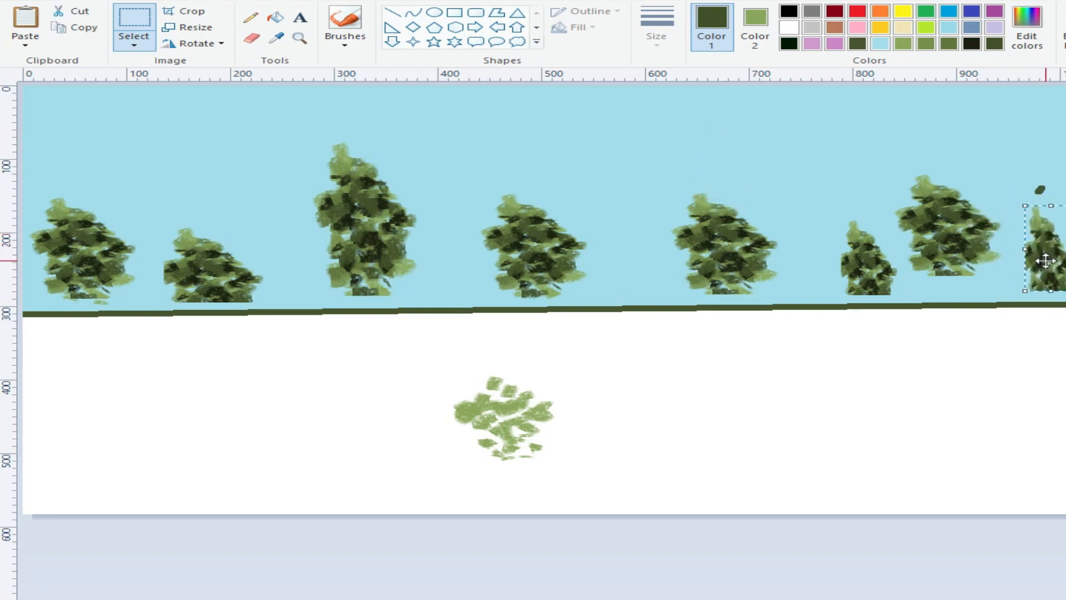
click(498, 165)
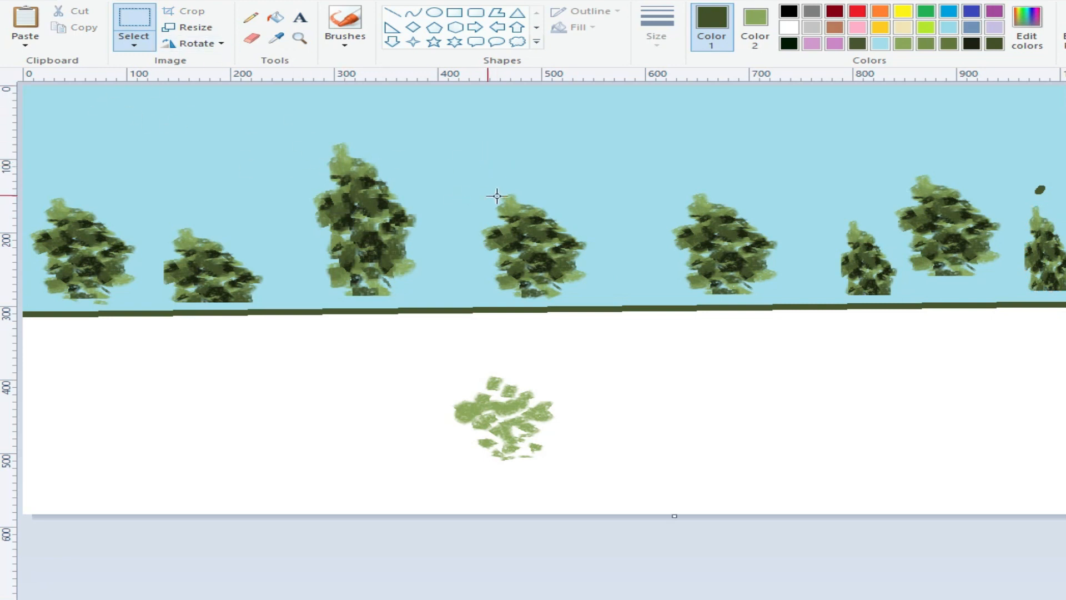
Copy part of the central tree, paste it as a small narrow tree, and place it on the horizon right of the central tree.
drag(495, 190, 552, 234)
drag(452, 193, 593, 257)
click(509, 146)
click(545, 188)
drag(483, 202, 522, 252)
right_click(516, 228)
click(536, 252)
right_click(243, 168)
click(291, 206)
drag(80, 118, 637, 283)
Paste more small narrow trees, grouping three right of the central tree and placing one beside the raised tree near the right end.
right_click(572, 165)
click(622, 207)
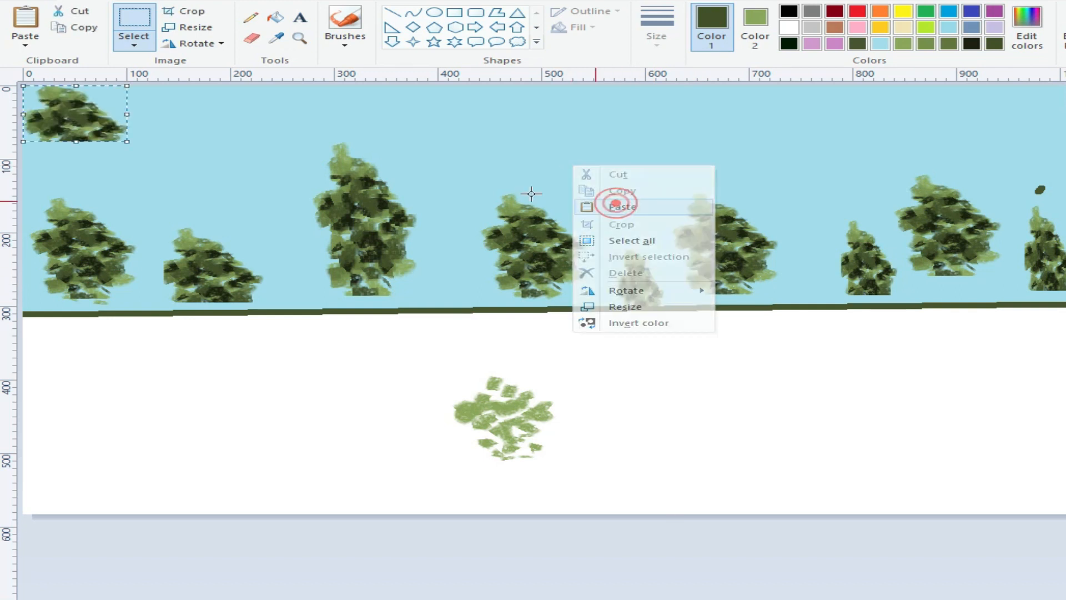
drag(82, 125, 1011, 288)
click(389, 242)
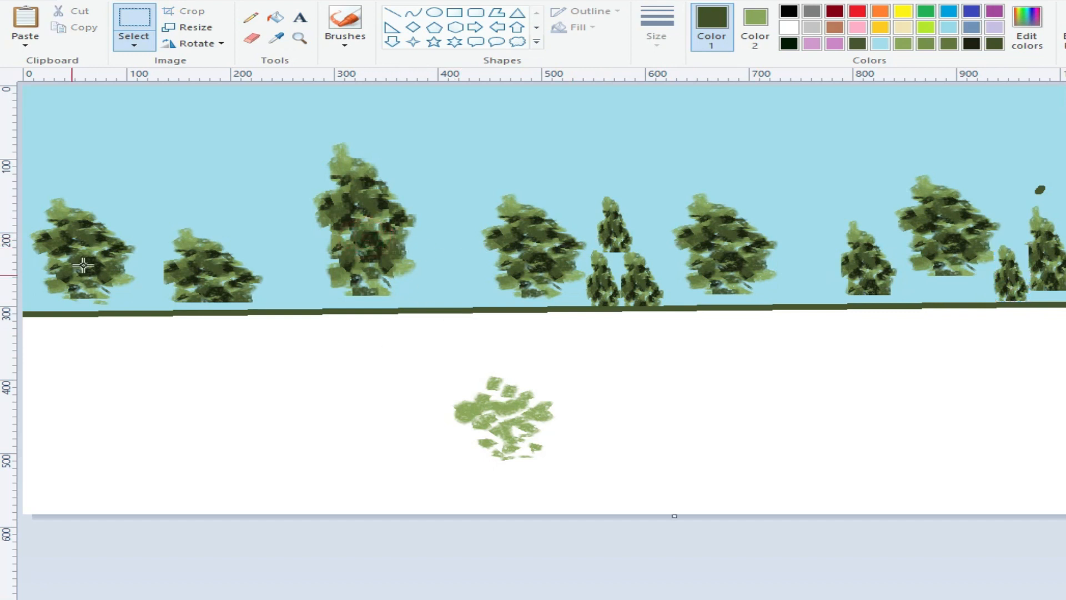
Paint a band of dark green bushes along the horizon beneath the trees, across the full canvas width, with a textured brush.
click(345, 20)
click(344, 43)
click(383, 96)
drag(339, 294, 373, 300)
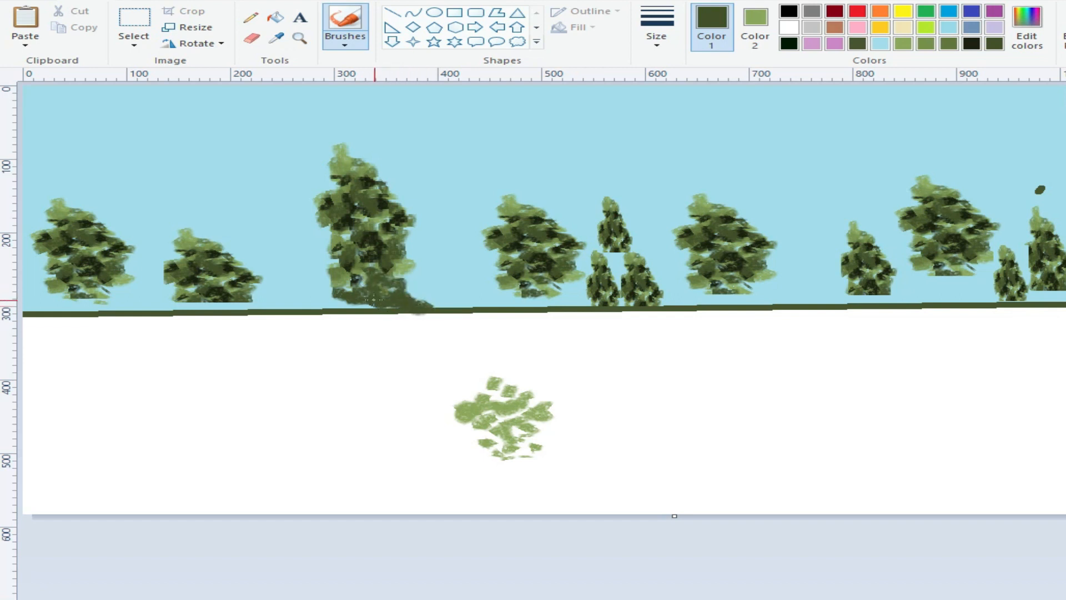
mouse_move(427, 299)
mouse_down()
mouse_move(428, 275)
mouse_move(443, 301)
mouse_move(534, 300)
mouse_up()
mouse_move(691, 300)
mouse_down()
mouse_move(663, 282)
mouse_move(689, 297)
mouse_move(742, 298)
mouse_move(684, 288)
mouse_move(663, 301)
mouse_move(695, 289)
mouse_move(736, 302)
mouse_move(773, 287)
mouse_move(830, 296)
mouse_move(761, 296)
mouse_move(769, 282)
mouse_move(889, 298)
mouse_move(744, 301)
mouse_move(953, 303)
mouse_move(912, 289)
mouse_move(933, 284)
mouse_move(999, 296)
mouse_move(919, 299)
mouse_move(984, 281)
mouse_move(889, 290)
mouse_move(935, 270)
mouse_up()
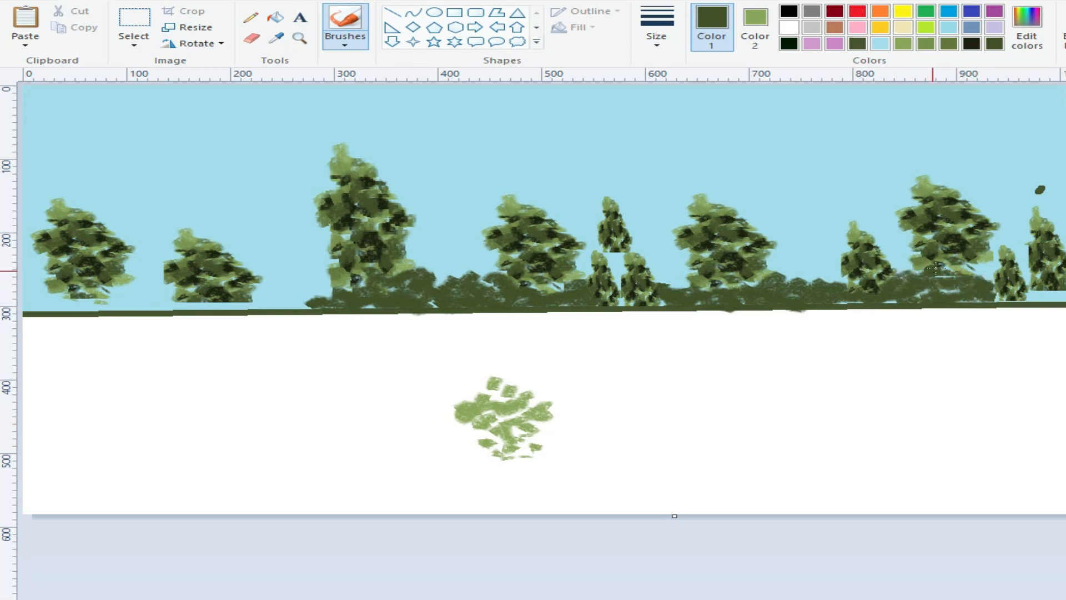
drag(1037, 298, 1063, 299)
mouse_move(334, 302)
mouse_down()
mouse_move(297, 297)
mouse_move(328, 298)
mouse_move(262, 314)
mouse_move(25, 298)
mouse_move(153, 298)
mouse_up()
mouse_move(40, 283)
mouse_down()
mouse_move(34, 259)
mouse_move(142, 270)
mouse_move(127, 259)
mouse_move(173, 295)
mouse_move(280, 295)
mouse_move(286, 284)
mouse_move(218, 305)
mouse_up()
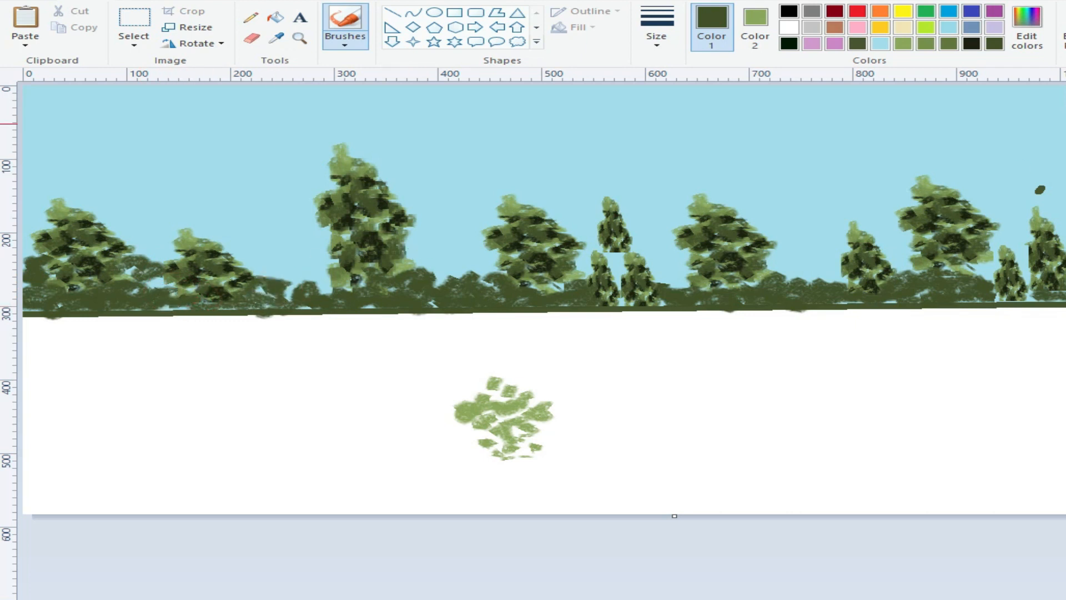
Darken the drawing colour to red 54, green 67, blue 31 and shade the bush band from end to end.
click(1027, 28)
click(878, 347)
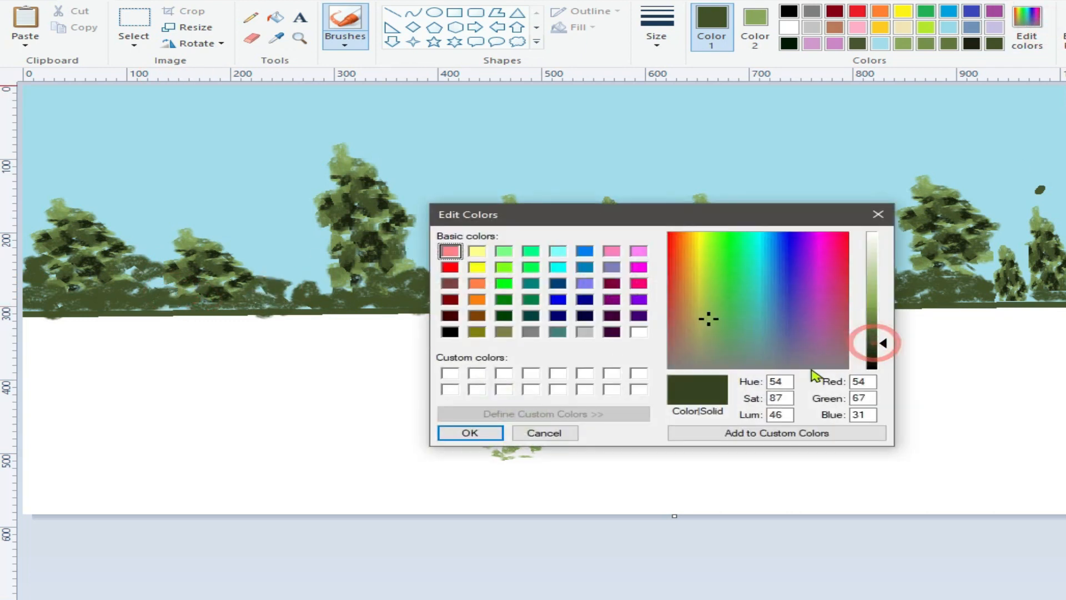
click(469, 432)
mouse_move(73, 290)
mouse_down()
mouse_move(132, 280)
mouse_move(178, 300)
mouse_move(95, 304)
mouse_move(288, 299)
mouse_up()
mouse_move(367, 296)
mouse_down()
mouse_move(431, 275)
mouse_move(490, 285)
mouse_move(467, 297)
mouse_move(584, 286)
mouse_move(612, 307)
mouse_move(736, 297)
mouse_move(716, 287)
mouse_move(858, 294)
mouse_move(791, 279)
mouse_move(839, 299)
mouse_move(947, 288)
mouse_move(923, 275)
mouse_move(991, 296)
mouse_move(1008, 276)
mouse_up()
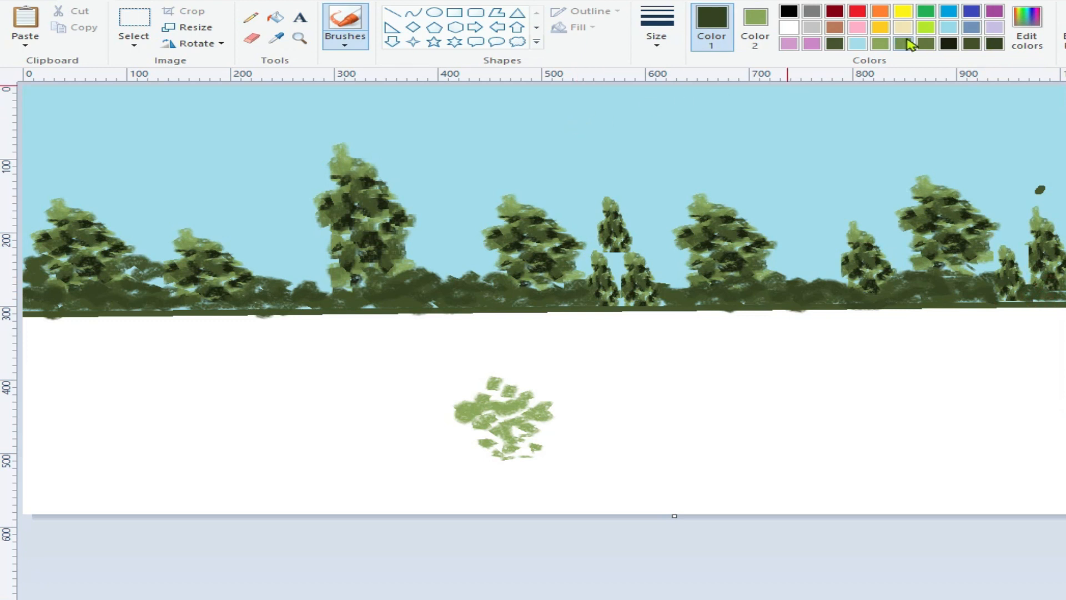
Choose the near-black green with a different brush and size, and shade the base of the bushes at the far left.
click(950, 45)
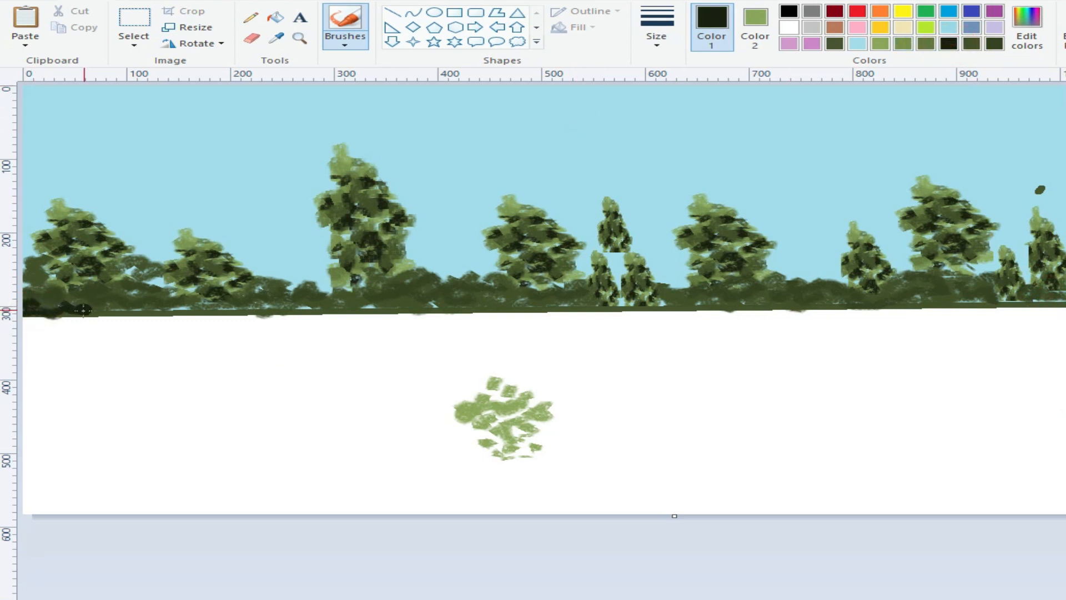
click(345, 39)
click(478, 99)
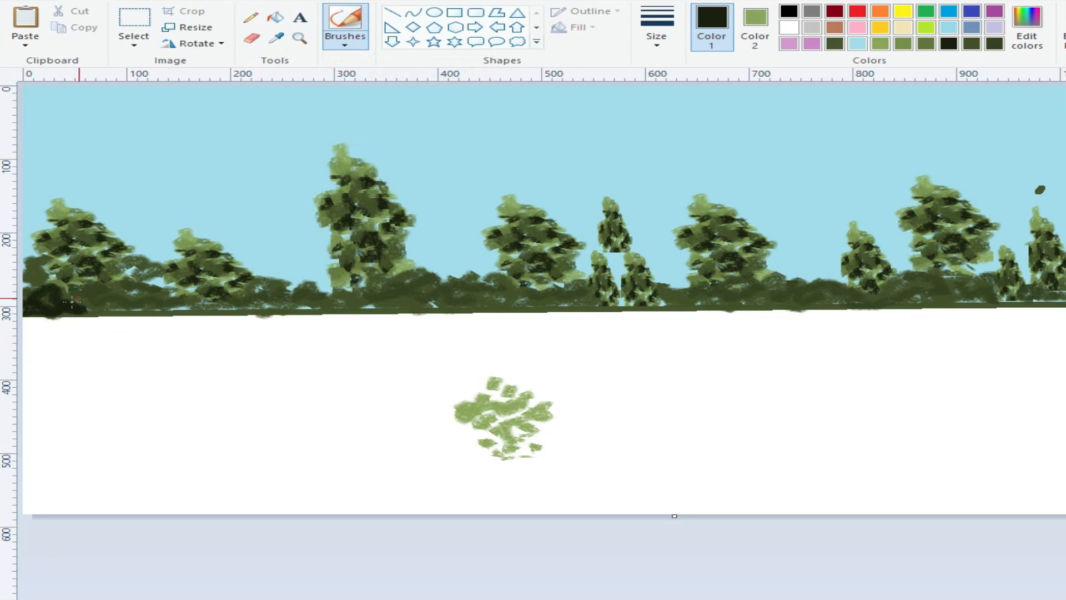
click(657, 25)
click(674, 158)
mouse_move(86, 313)
mouse_down()
mouse_move(65, 301)
mouse_move(127, 295)
mouse_move(90, 288)
mouse_up()
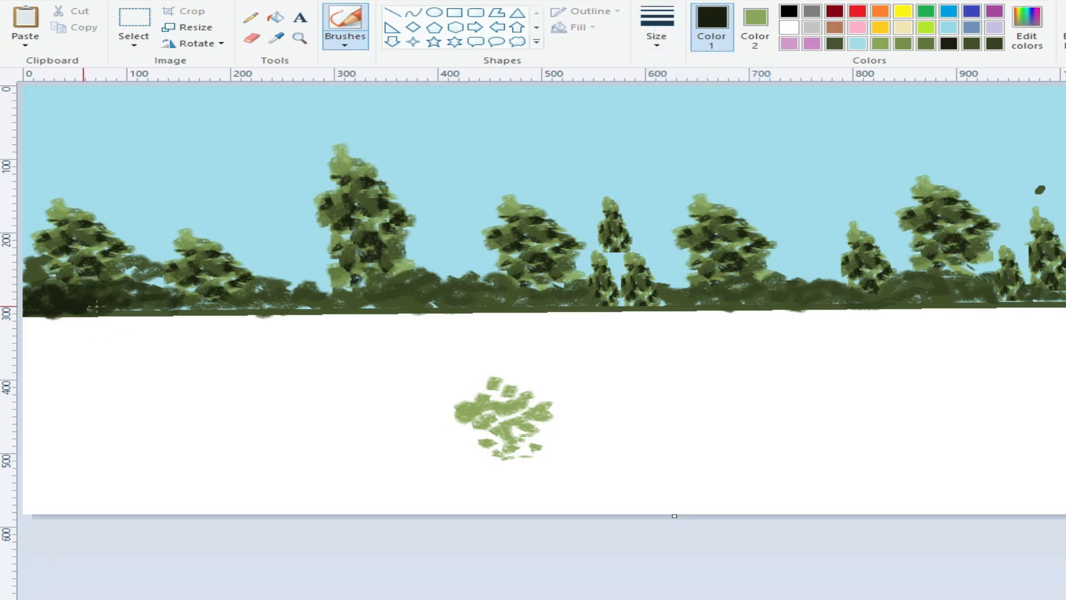
Extend the near-black green shading along the bushes to the right edge, filling the gap between the three small trees.
mouse_move(203, 305)
mouse_down()
mouse_move(323, 305)
mouse_move(268, 282)
mouse_move(296, 299)
mouse_move(337, 301)
mouse_move(277, 306)
mouse_move(346, 293)
mouse_move(400, 298)
mouse_move(417, 282)
mouse_move(369, 289)
mouse_move(386, 294)
mouse_move(355, 279)
mouse_move(479, 299)
mouse_move(457, 287)
mouse_move(411, 303)
mouse_move(465, 279)
mouse_up()
drag(562, 301, 497, 301)
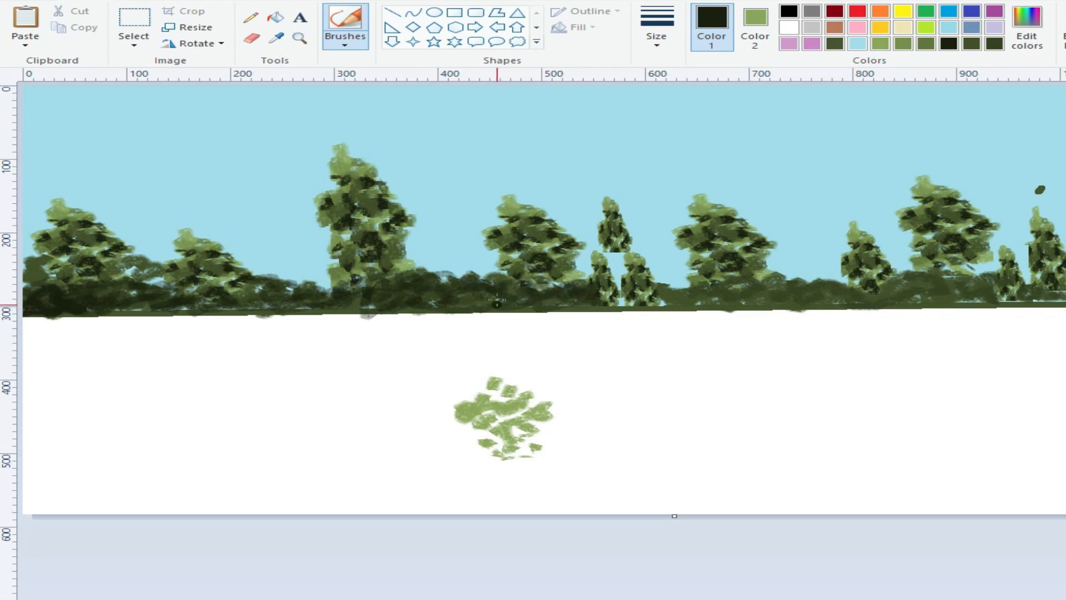
mouse_move(644, 306)
mouse_down()
mouse_move(681, 297)
mouse_move(613, 256)
mouse_up()
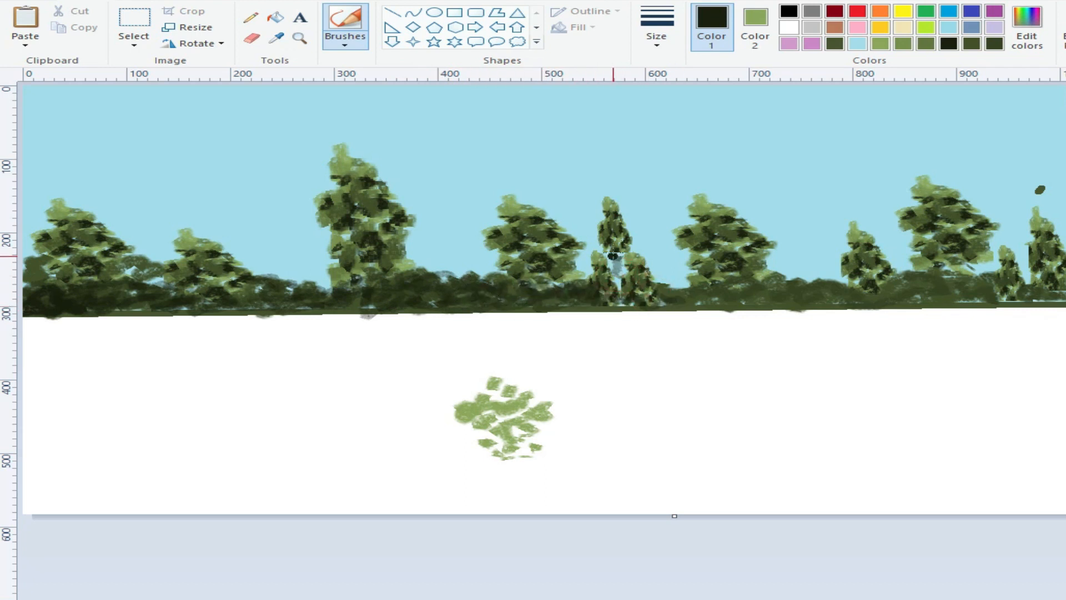
mouse_move(673, 292)
mouse_down()
mouse_move(727, 296)
mouse_move(755, 284)
mouse_move(770, 297)
mouse_move(826, 286)
mouse_move(682, 301)
mouse_move(860, 301)
mouse_move(857, 290)
mouse_move(958, 290)
mouse_up()
drag(1025, 289, 1014, 299)
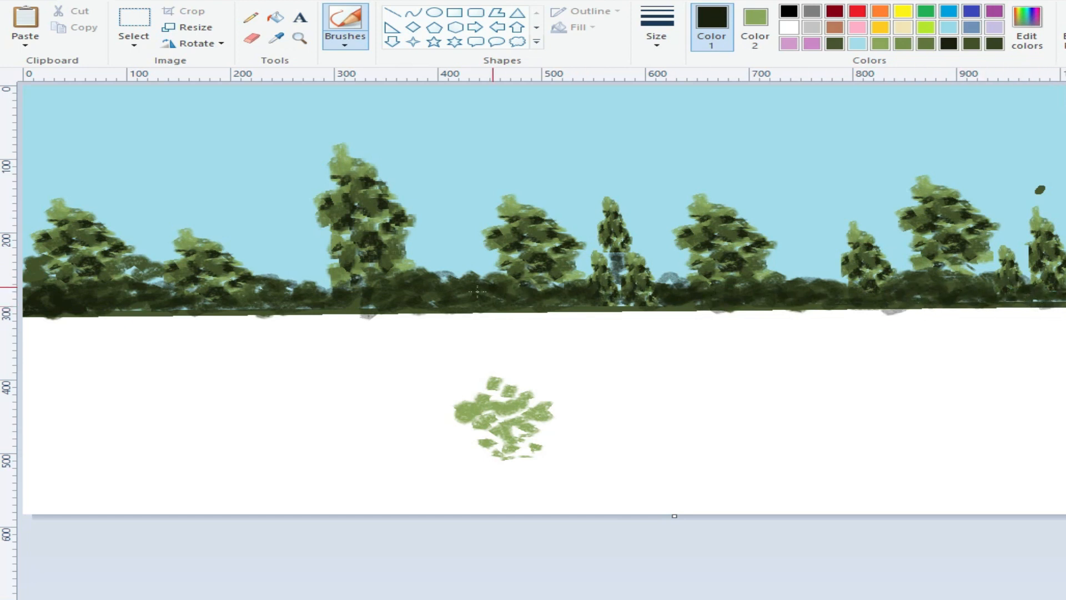
Darken the remaining light patches along the bottom of the bush band with more near-black green strokes.
drag(282, 288, 178, 291)
drag(305, 308, 419, 309)
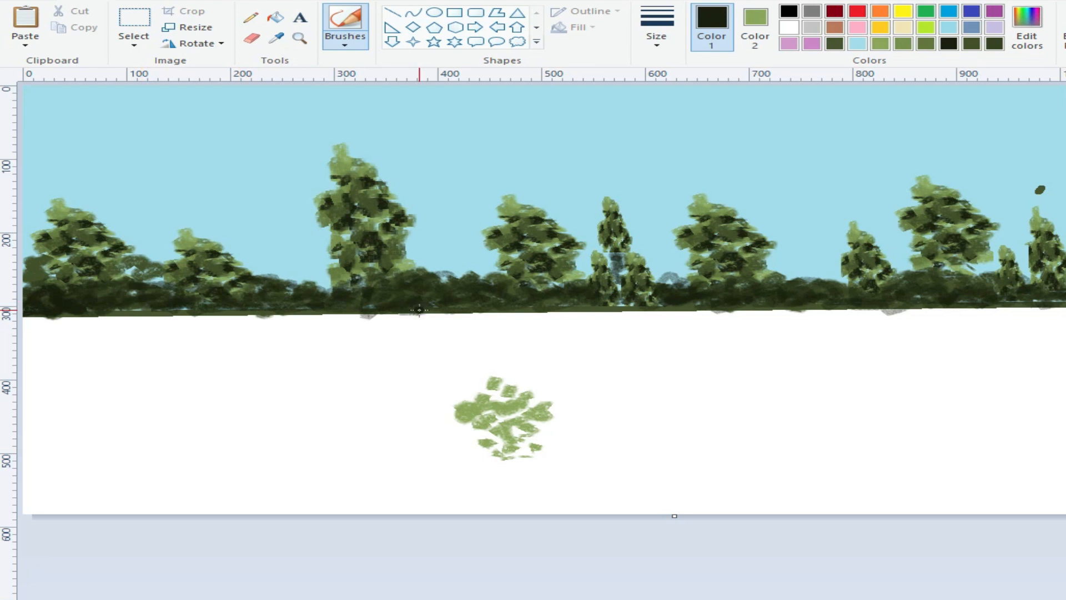
mouse_move(687, 305)
mouse_down()
mouse_move(837, 304)
mouse_move(830, 308)
mouse_up()
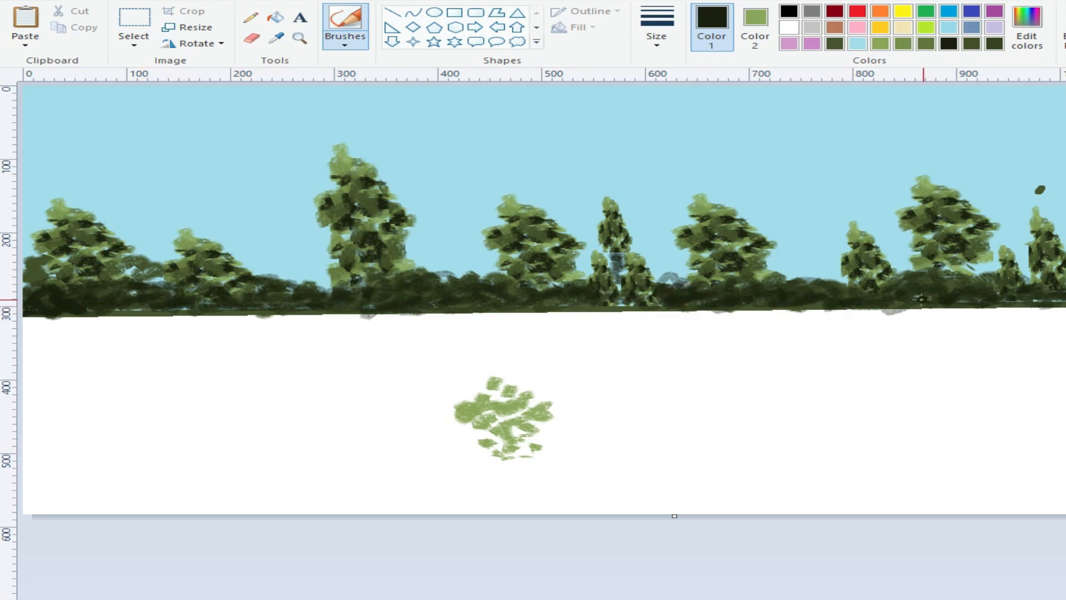
drag(1036, 304, 1031, 297)
drag(960, 297, 916, 300)
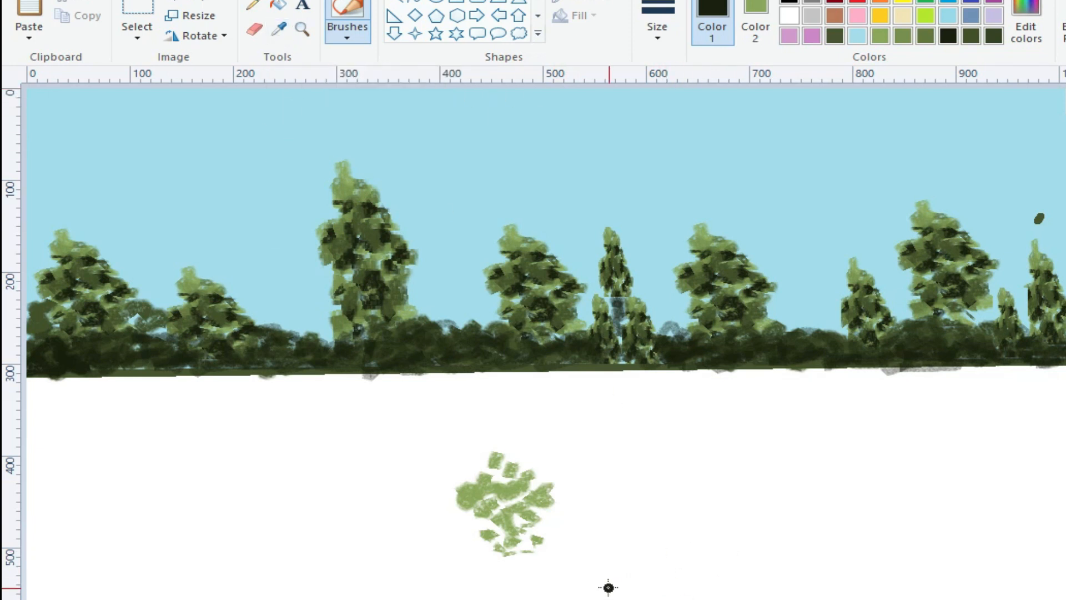
Mix a lighter tint of the light green and brush the first ground strokes below the bushes on the left.
click(789, 1)
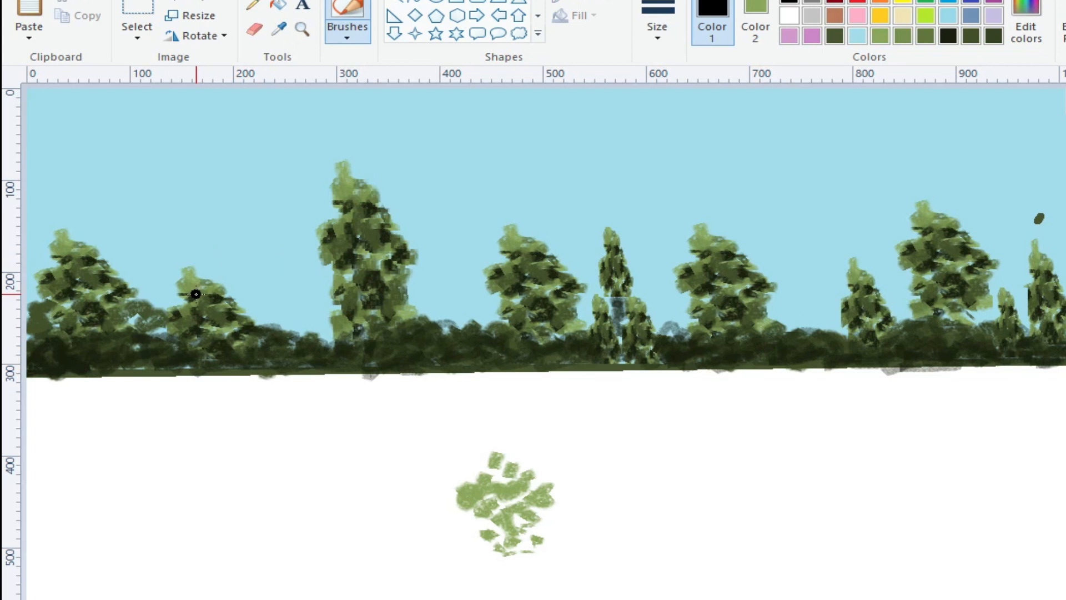
click(880, 36)
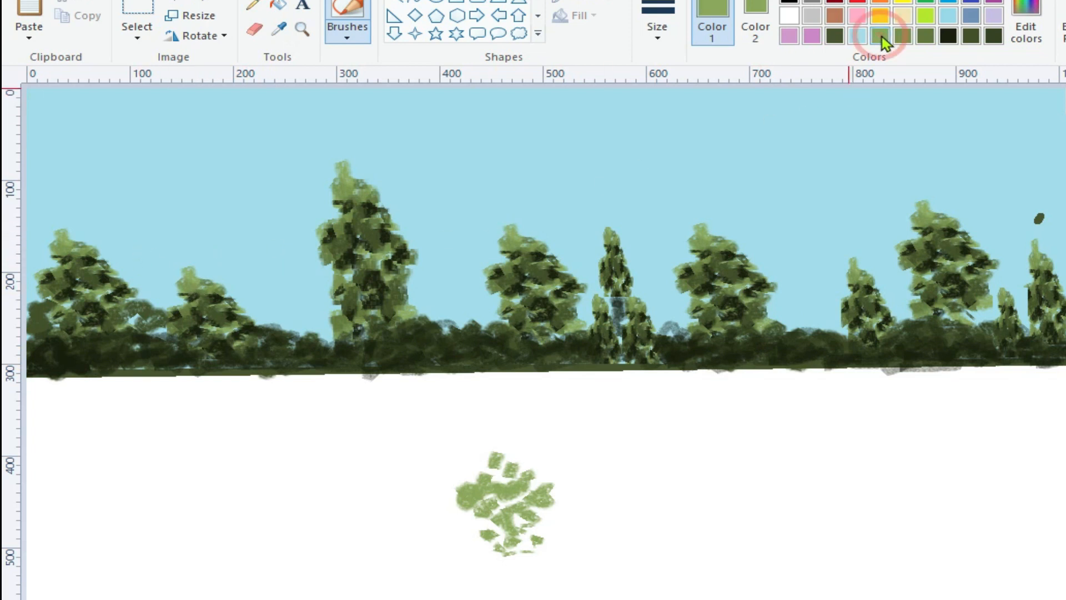
click(1026, 22)
click(878, 336)
click(471, 519)
drag(213, 401, 35, 396)
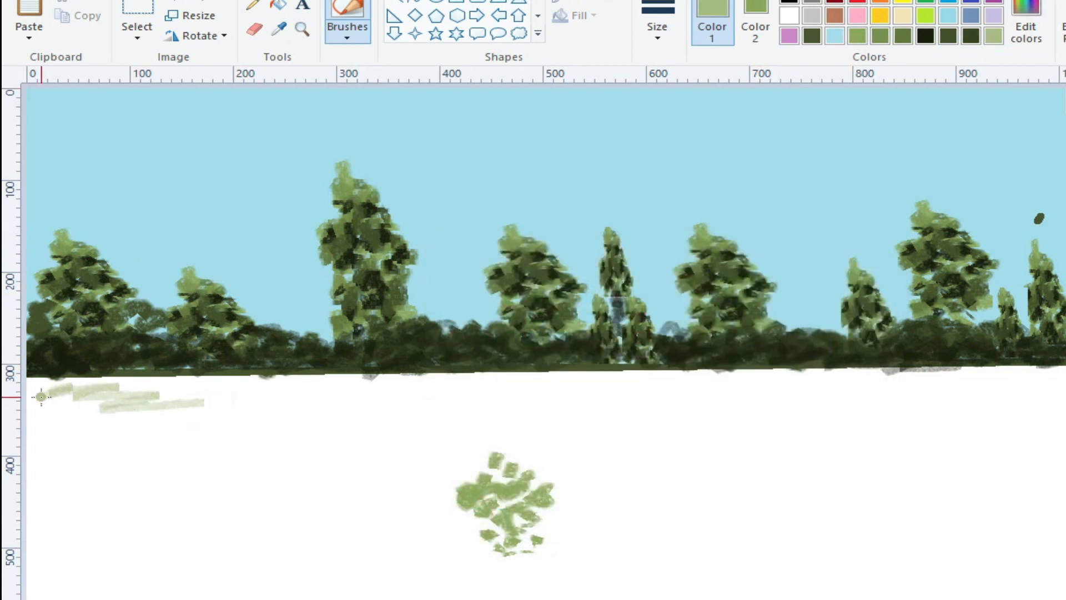
Switch to a broad brush and cover the white ground and the stray foliage clump with the pale green.
click(347, 33)
click(348, 105)
mouse_move(158, 395)
mouse_down()
mouse_move(52, 395)
mouse_move(32, 424)
mouse_move(159, 377)
mouse_move(537, 386)
mouse_move(471, 391)
mouse_move(925, 373)
mouse_move(1030, 384)
mouse_move(841, 383)
mouse_up()
mouse_move(450, 406)
mouse_down()
mouse_move(34, 443)
mouse_move(284, 444)
mouse_move(108, 513)
mouse_move(311, 535)
mouse_move(374, 567)
mouse_move(388, 596)
mouse_up()
mouse_move(1063, 427)
mouse_down()
mouse_move(1063, 397)
mouse_move(888, 464)
mouse_move(963, 508)
mouse_up()
mouse_move(674, 432)
mouse_down()
mouse_move(452, 405)
mouse_move(944, 384)
mouse_up()
mouse_move(411, 478)
mouse_down()
mouse_move(328, 462)
mouse_move(316, 491)
mouse_move(389, 549)
mouse_move(516, 476)
mouse_move(549, 526)
mouse_move(416, 578)
mouse_up()
drag(291, 590, 500, 590)
drag(416, 596, 816, 562)
drag(528, 588, 740, 503)
mouse_move(527, 462)
mouse_down()
mouse_move(875, 443)
mouse_move(969, 453)
mouse_move(671, 486)
mouse_move(781, 508)
mouse_move(511, 539)
mouse_move(829, 564)
mouse_move(945, 542)
mouse_move(1021, 588)
mouse_move(1007, 563)
mouse_move(895, 542)
mouse_move(909, 550)
mouse_move(731, 553)
mouse_move(410, 494)
mouse_move(559, 452)
mouse_up()
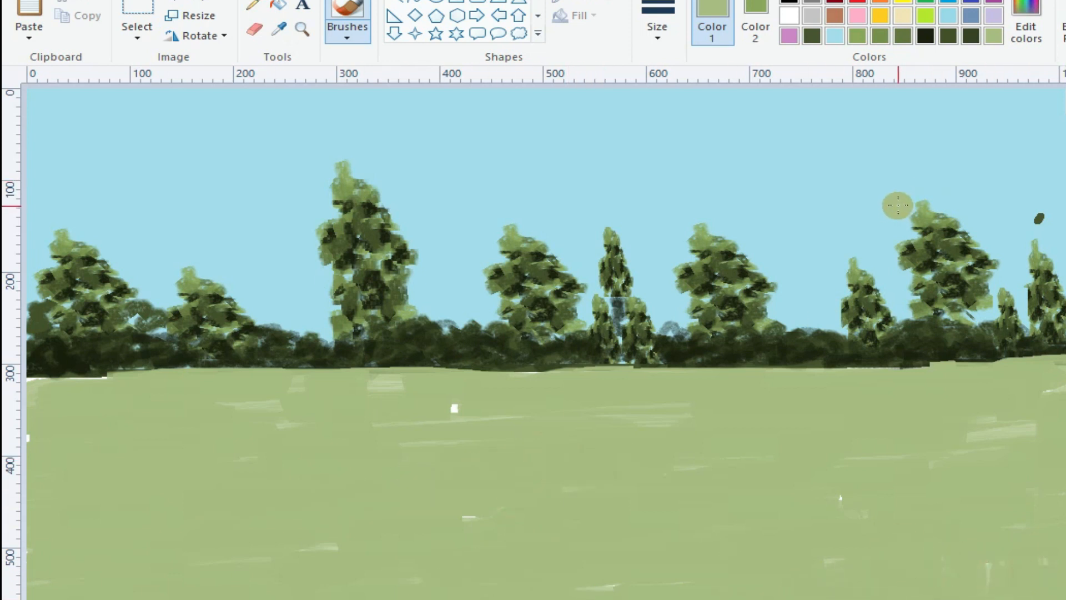
Pick the dark green from the leftmost bushes and paint a low bush tapering rightward from the field's left edge.
click(279, 28)
click(41, 324)
click(659, 38)
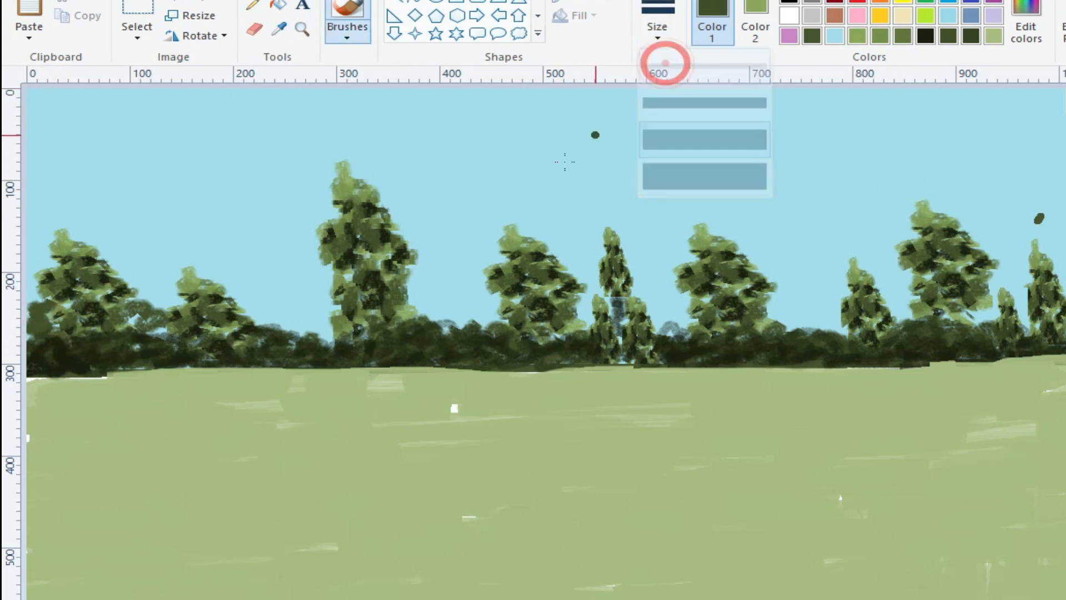
click(29, 412)
click(349, 37)
click(479, 103)
mouse_move(38, 405)
mouse_down()
mouse_move(142, 415)
mouse_move(48, 409)
mouse_move(120, 411)
mouse_up()
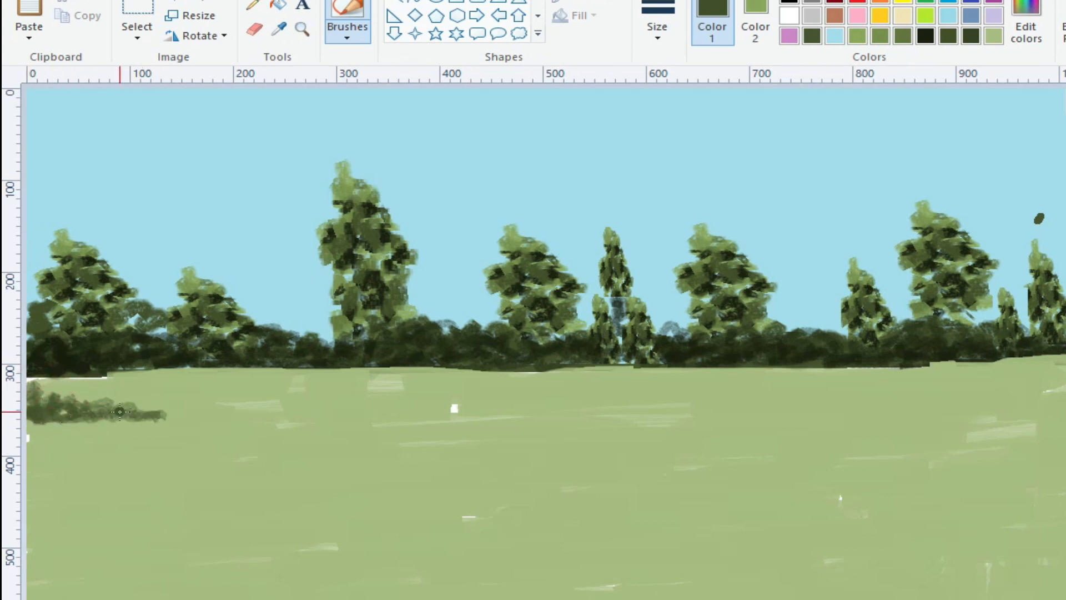
Paint a low dark green bush tapering inward from the field's right edge, undoing and redoing a stroke.
mouse_move(1044, 355)
mouse_down()
mouse_move(1057, 369)
mouse_move(1041, 391)
mouse_move(959, 405)
mouse_move(1052, 383)
mouse_move(776, 433)
mouse_move(1028, 387)
mouse_move(852, 430)
mouse_move(1045, 399)
mouse_up()
key(ctrl+z)
drag(977, 416, 921, 423)
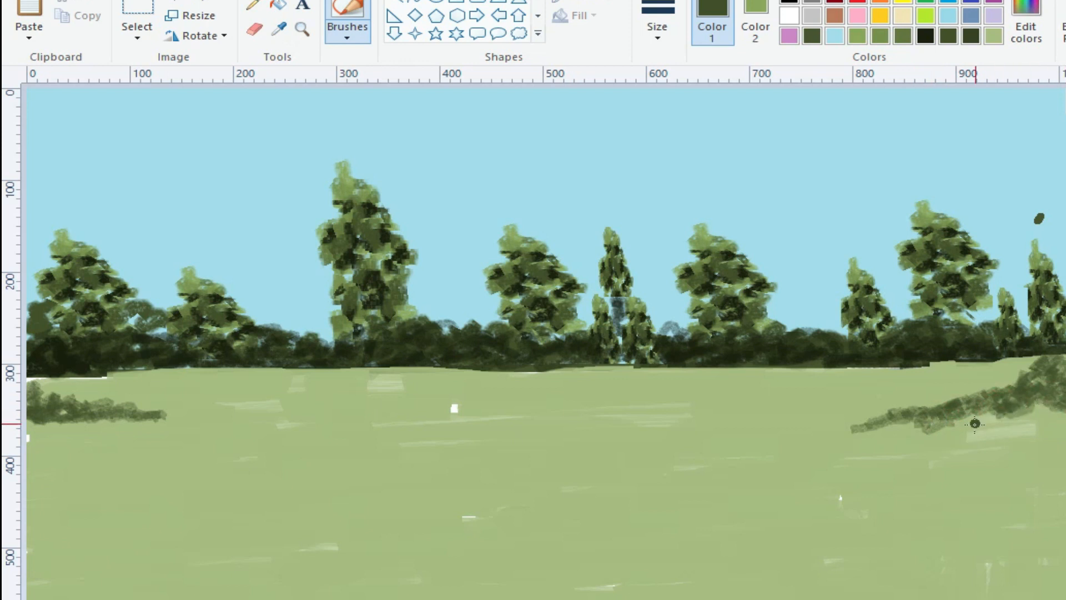
Lighten the drawing colour to red 102, green 125, blue 62 and paint a grass strip under the bushes on the left half.
click(1026, 22)
click(869, 374)
click(469, 518)
mouse_move(410, 383)
mouse_down()
mouse_move(244, 377)
mouse_move(281, 369)
mouse_move(136, 384)
mouse_move(36, 373)
mouse_move(414, 369)
mouse_move(142, 385)
mouse_up()
drag(436, 377, 466, 376)
Mix a very pale green and sketch both edges of a winding path from the horizon down to the canvas bottom.
click(1026, 31)
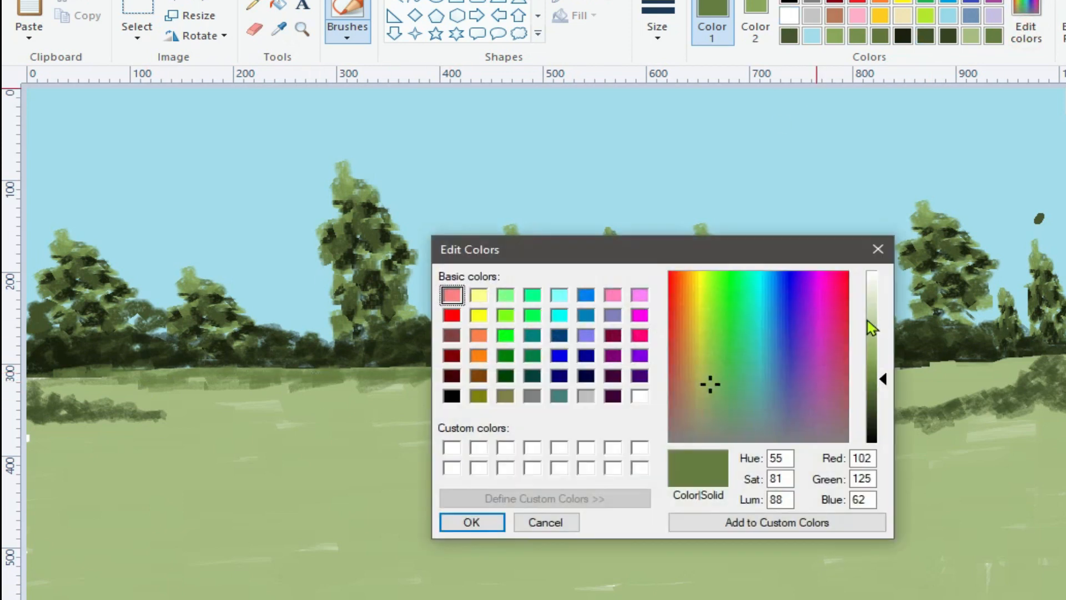
click(872, 291)
click(476, 518)
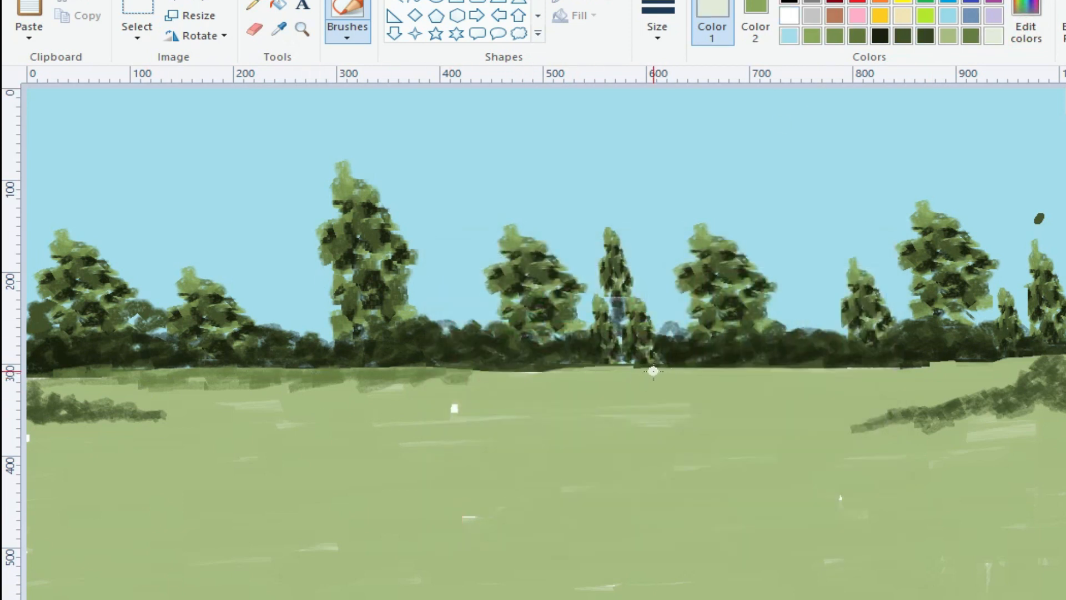
drag(653, 370, 554, 424)
mouse_move(617, 452)
mouse_down()
mouse_move(601, 499)
mouse_move(507, 598)
mouse_up()
key(ctrl+z)
drag(697, 369, 651, 396)
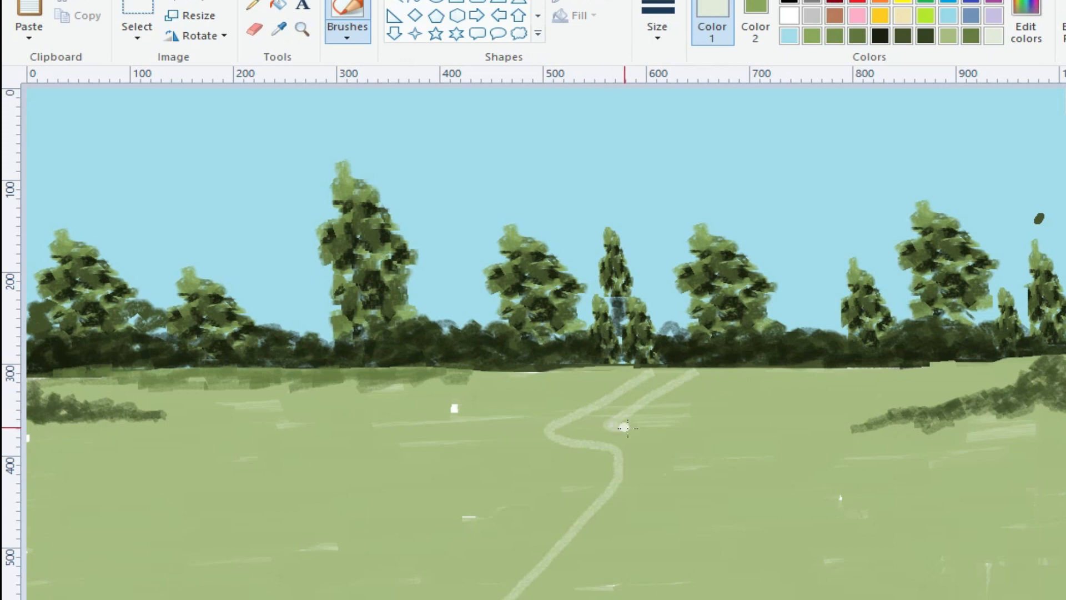
mouse_move(667, 434)
mouse_down()
mouse_move(605, 509)
mouse_move(559, 599)
mouse_up()
Fill and widen the winding path with pale green strokes, broadening it toward the foreground.
drag(640, 483, 583, 572)
drag(606, 517, 417, 598)
drag(553, 586, 366, 598)
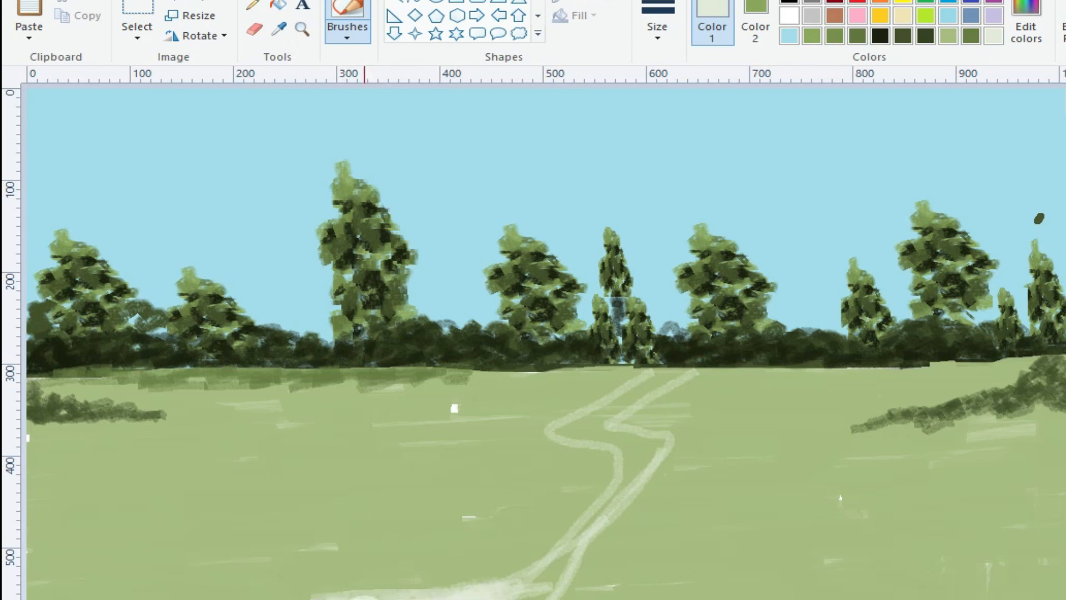
mouse_move(522, 597)
mouse_down()
mouse_move(567, 583)
mouse_move(517, 583)
mouse_move(648, 512)
mouse_move(683, 461)
mouse_move(604, 492)
mouse_move(659, 378)
mouse_move(573, 420)
mouse_move(655, 381)
mouse_move(666, 442)
mouse_move(636, 504)
mouse_move(578, 554)
mouse_move(440, 583)
mouse_move(573, 536)
mouse_up()
drag(394, 599, 313, 599)
drag(425, 596, 383, 599)
drag(659, 467, 527, 599)
drag(685, 494, 605, 591)
click(652, 382)
click(657, 28)
click(699, 189)
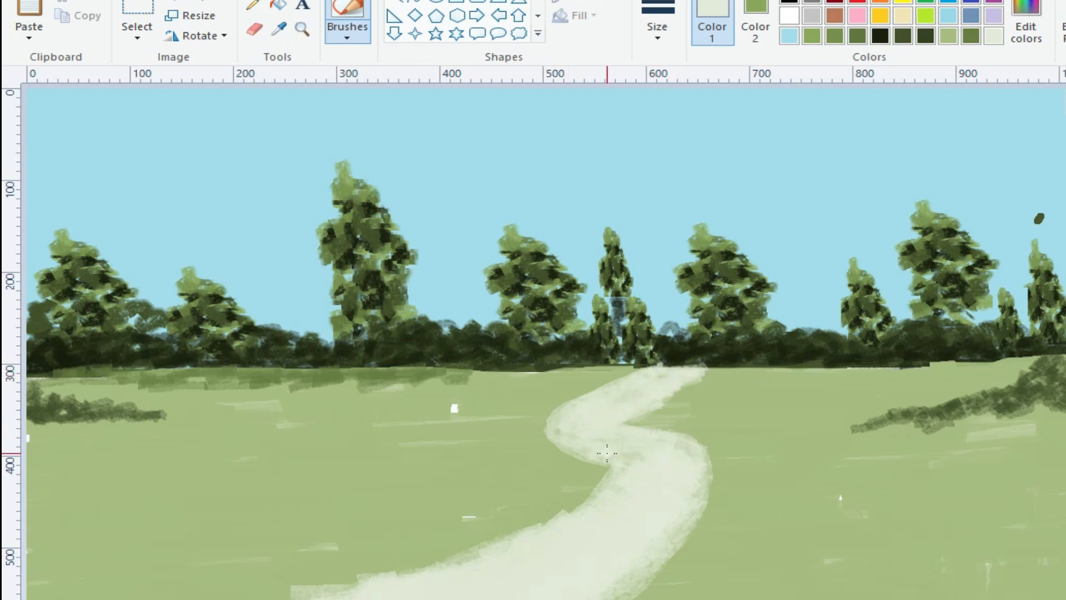
Set the drawing colour to black with a thicker brush and paint the leftmost foreground tree's trunk with a side branch angling to the canvas edge.
click(790, 2)
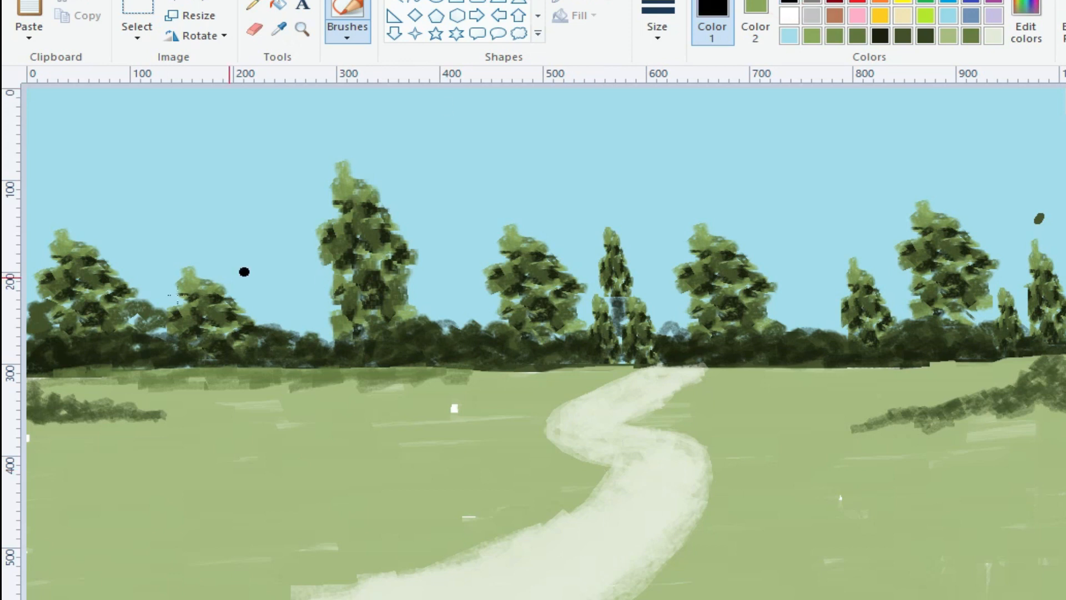
drag(85, 332, 87, 406)
click(355, 29)
click(347, 65)
drag(82, 351, 84, 386)
click(657, 28)
click(685, 176)
drag(77, 569, 78, 575)
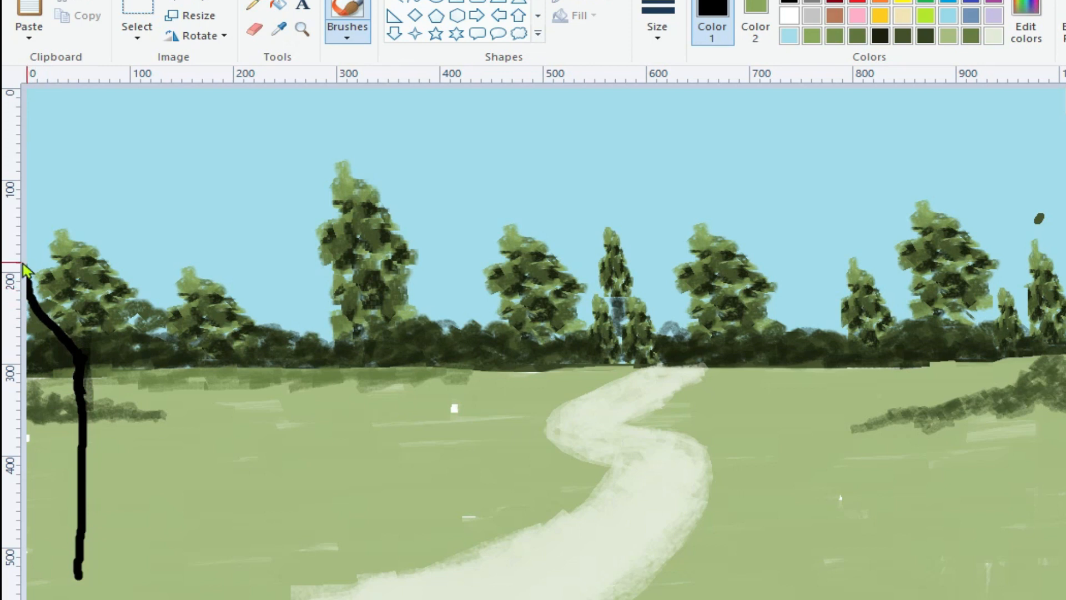
Extend the leftmost trunk up to the canvas top and thicken it, widening the base.
mouse_move(101, 90)
mouse_down()
mouse_move(84, 328)
mouse_move(71, 352)
mouse_up()
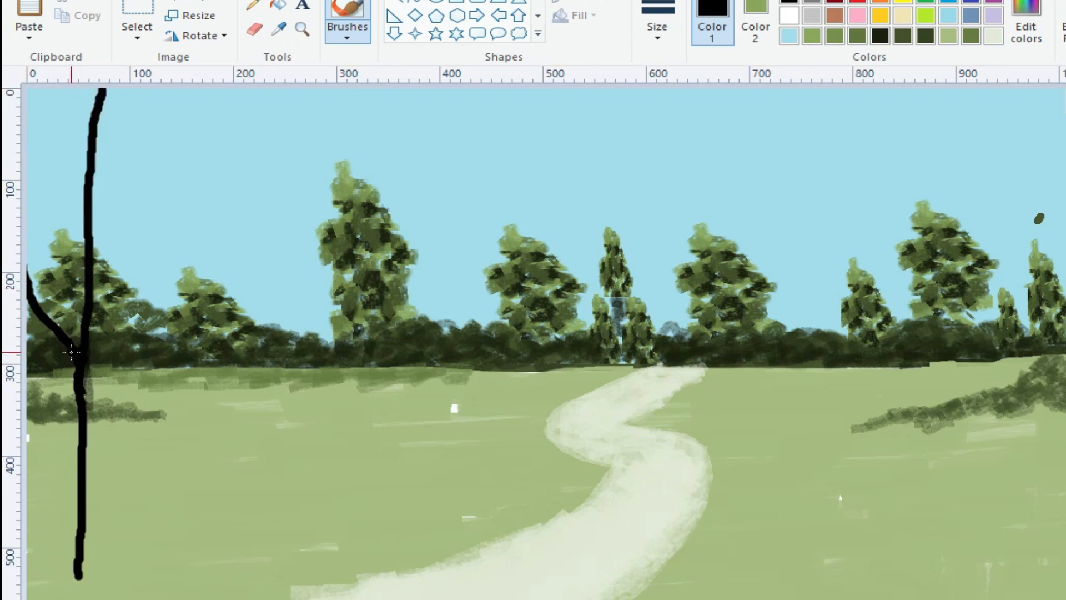
mouse_move(100, 95)
mouse_down()
mouse_move(86, 151)
mouse_move(84, 269)
mouse_up()
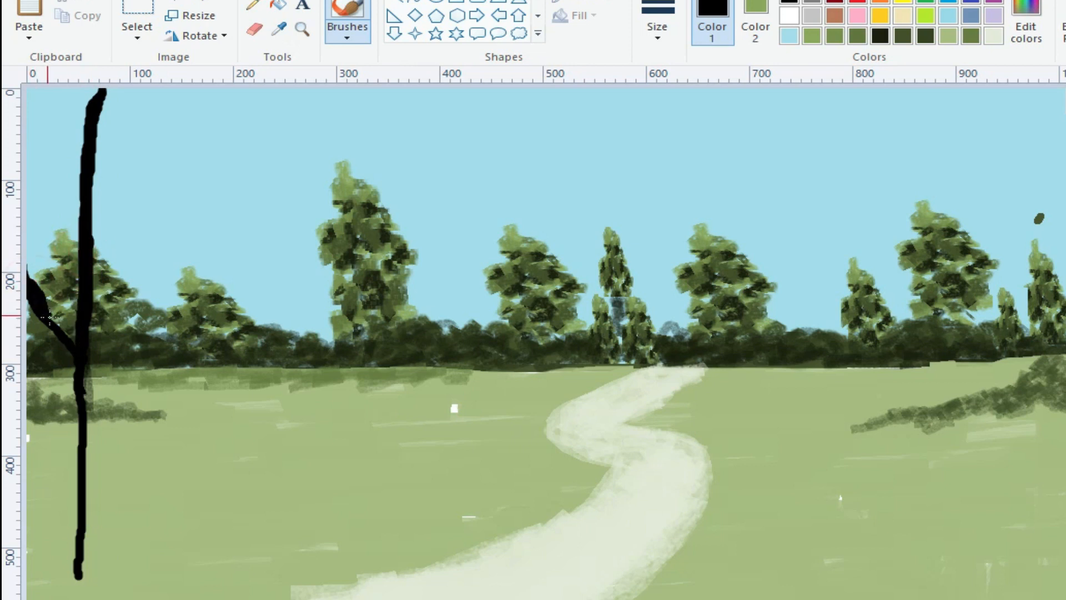
mouse_move(82, 359)
mouse_down()
mouse_move(81, 564)
mouse_move(97, 461)
mouse_move(83, 535)
mouse_move(109, 562)
mouse_up()
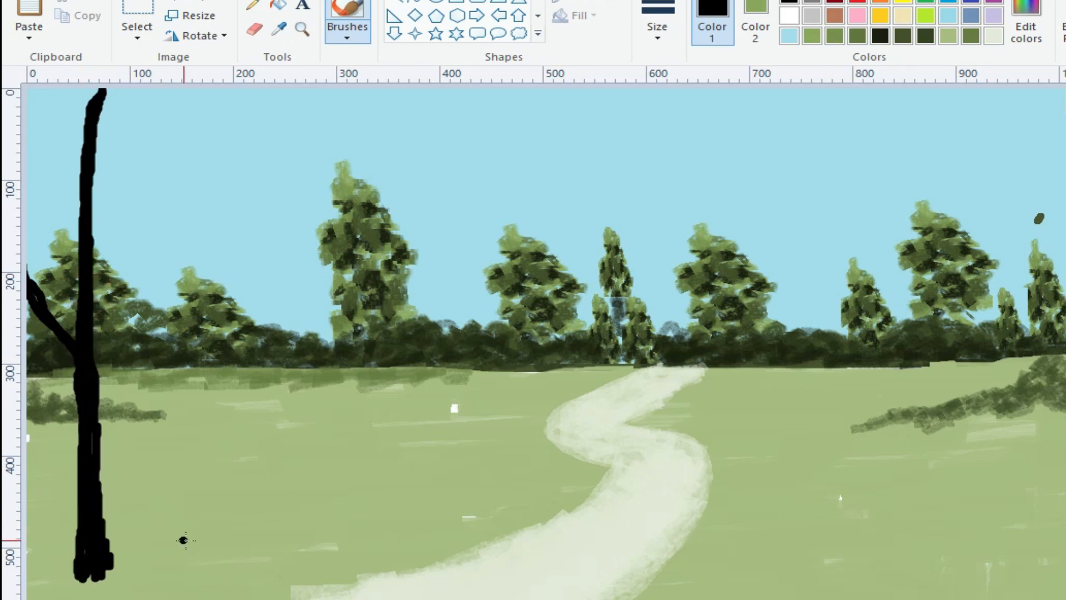
Paint a second tall black trunk right of the first, from the canvas top into the field, thickening its lower part.
drag(216, 92, 213, 537)
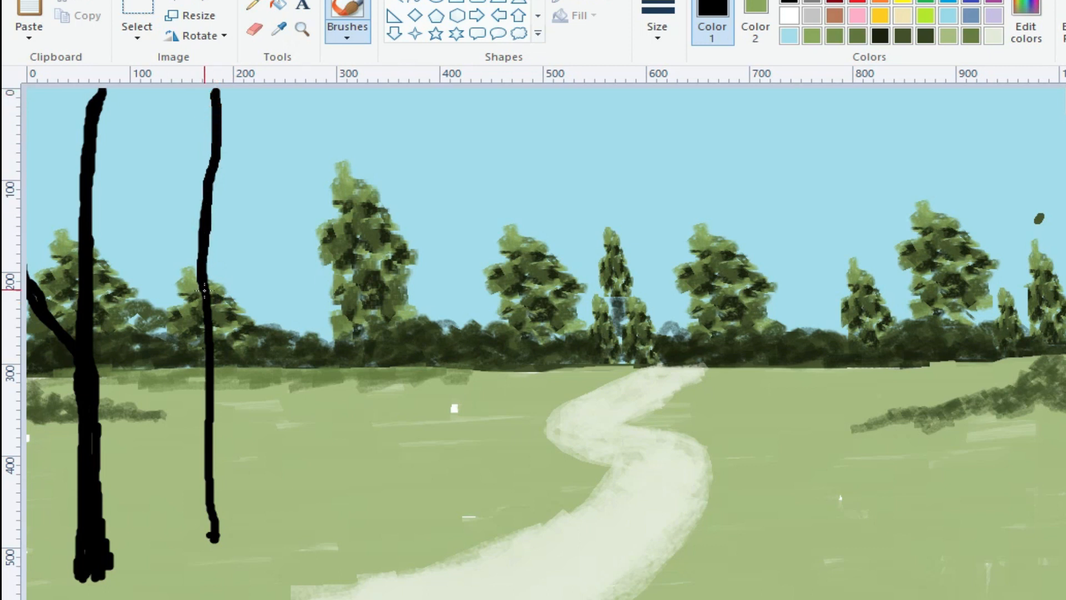
drag(200, 343, 205, 533)
mouse_move(213, 156)
mouse_down()
mouse_move(189, 265)
mouse_move(206, 204)
mouse_move(206, 348)
mouse_move(174, 275)
mouse_move(203, 284)
mouse_move(225, 533)
mouse_up()
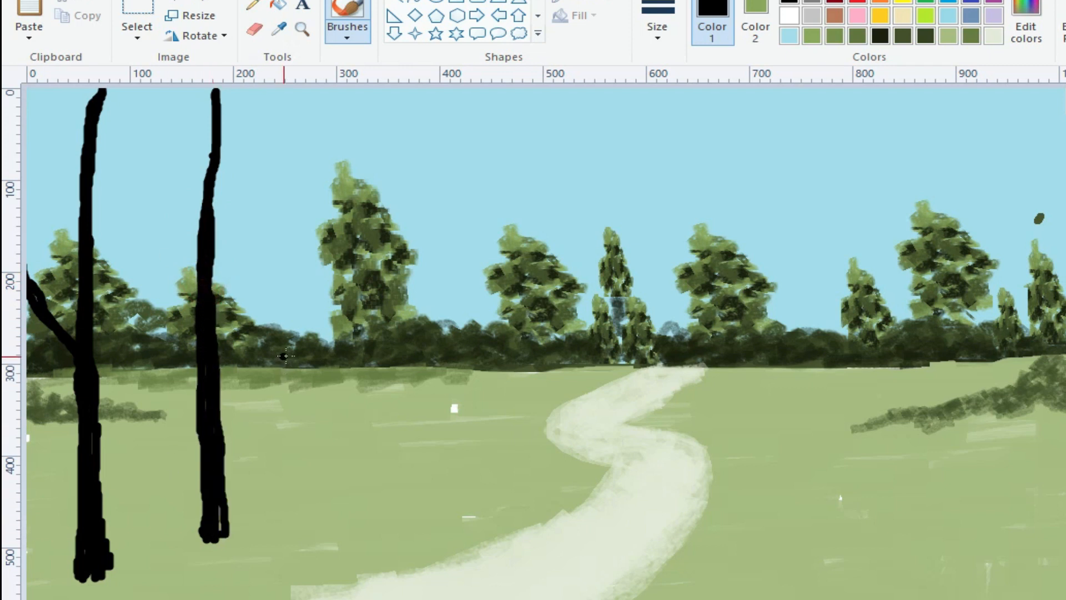
Paint a third, shorter and thinner black trunk to the right of the second one.
drag(279, 326, 294, 494)
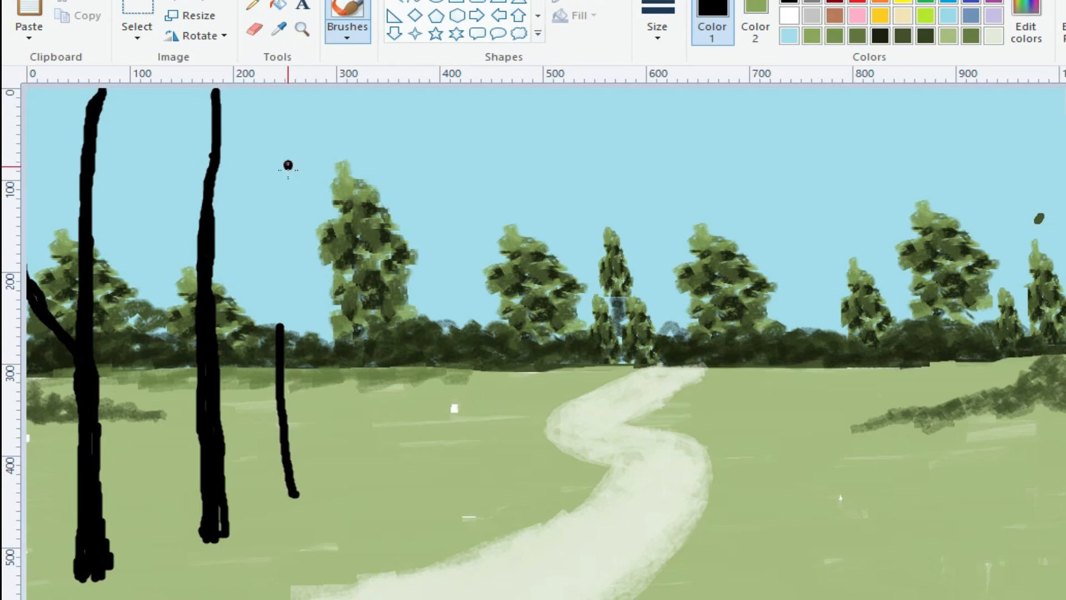
drag(288, 165, 284, 385)
click(286, 164)
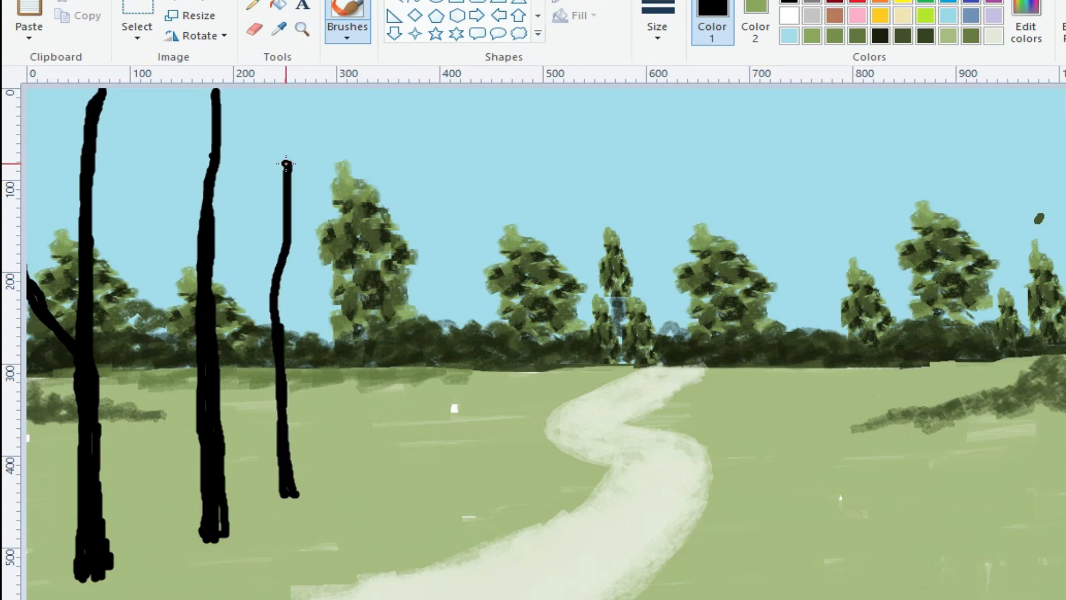
Paint a curved black trunk on the field right of the path, thickened toward its base.
mouse_move(779, 197)
mouse_down()
mouse_move(811, 401)
mouse_move(798, 519)
mouse_up()
mouse_move(798, 261)
mouse_down()
mouse_move(805, 369)
mouse_move(793, 491)
mouse_up()
mouse_move(798, 357)
mouse_down()
mouse_move(809, 451)
mouse_move(799, 517)
mouse_up()
drag(802, 448, 811, 506)
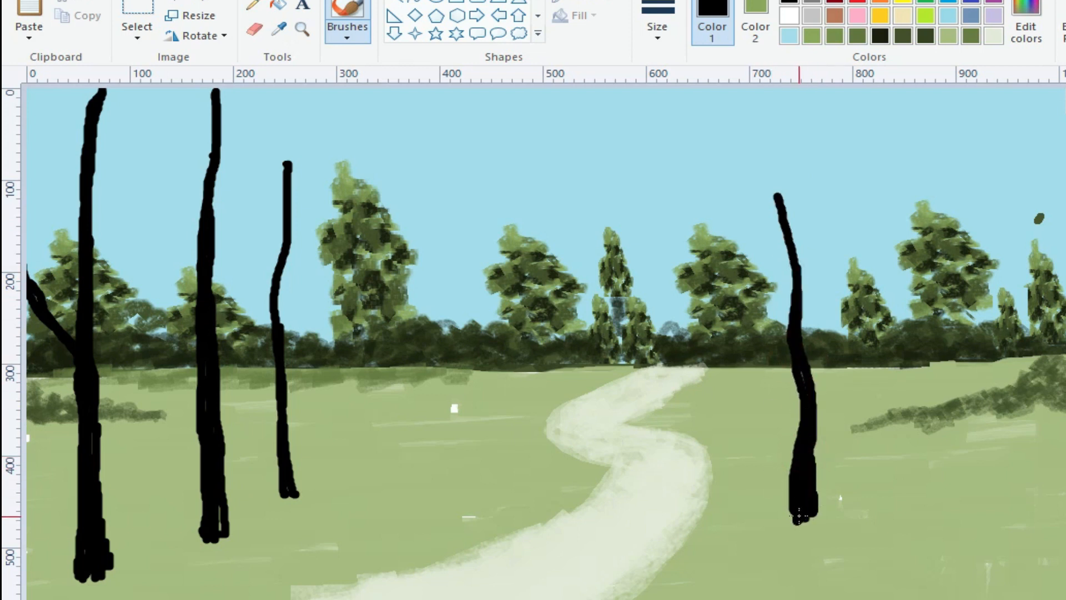
Reduce the brush size and add thin black branches to both sides of the three left trunks.
click(658, 25)
click(709, 145)
drag(121, 151, 92, 223)
click(658, 25)
click(684, 99)
drag(43, 149, 80, 223)
drag(214, 198, 256, 145)
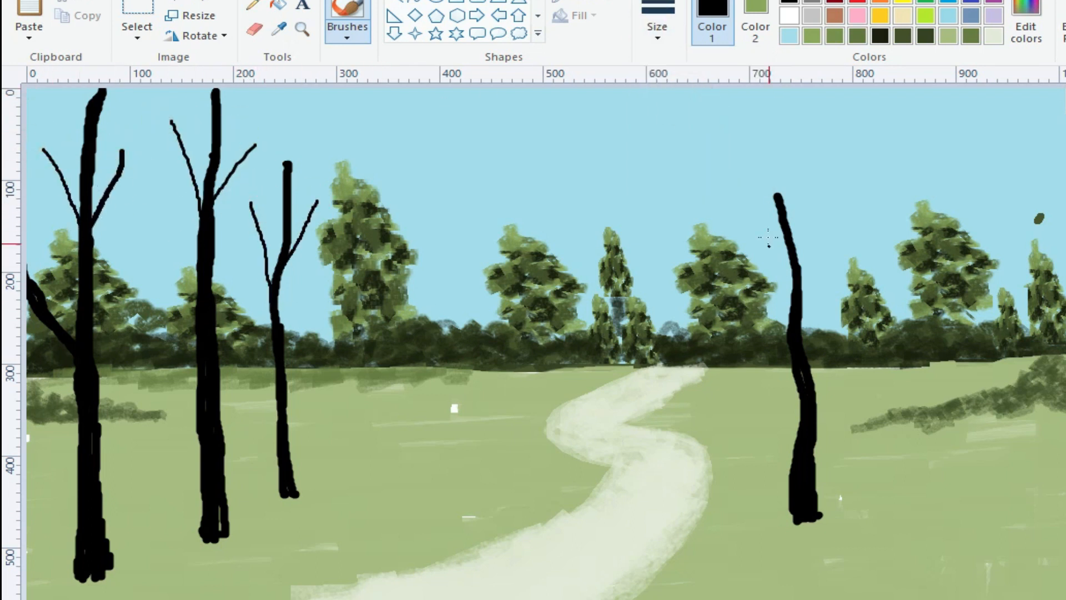
Add thin branches on both sides of the right-hand trunk and extend its tip upward.
drag(831, 190, 798, 262)
drag(722, 190, 792, 276)
drag(776, 188, 776, 168)
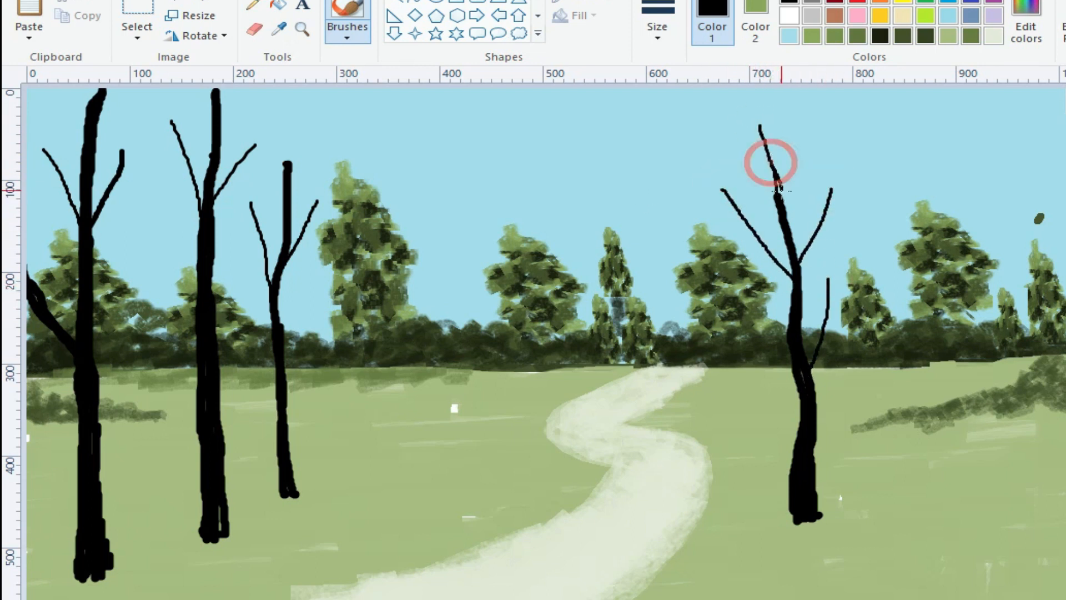
Mix a very dark green drawing colour and switch to a wide textured brush.
click(812, 35)
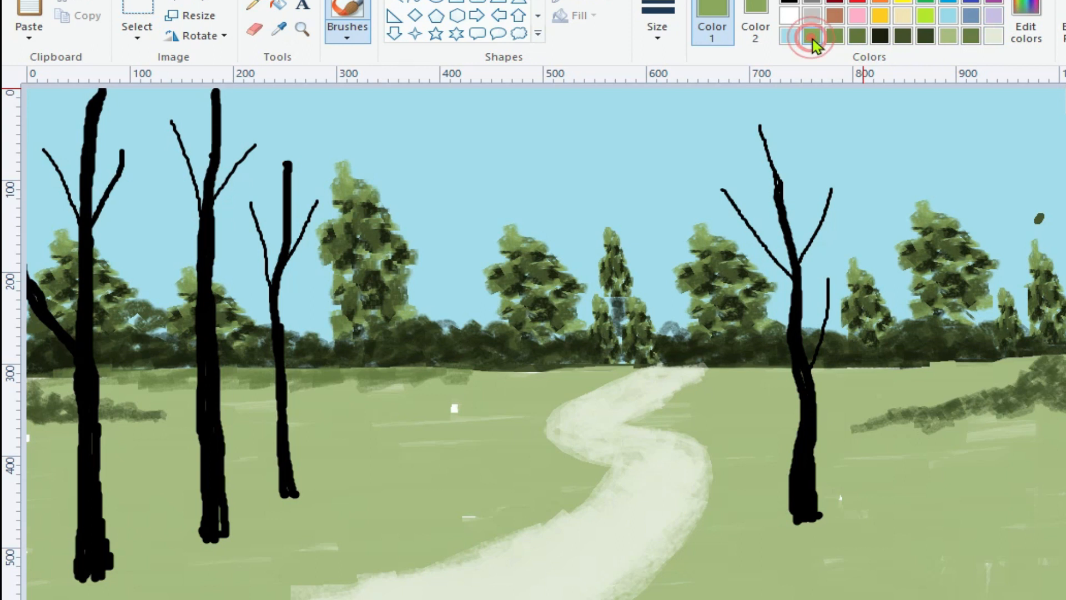
click(1027, 28)
click(872, 430)
click(870, 421)
click(472, 522)
click(347, 38)
click(347, 142)
click(660, 38)
click(688, 179)
Paint dark green foliage clumps over the crowns and branches of the three left trees.
mouse_move(91, 142)
mouse_down()
mouse_move(43, 146)
mouse_move(56, 182)
mouse_move(131, 158)
mouse_move(127, 196)
mouse_move(118, 149)
mouse_move(161, 137)
mouse_move(150, 93)
mouse_move(200, 130)
mouse_move(178, 147)
mouse_move(204, 145)
mouse_up()
mouse_move(278, 176)
mouse_down()
mouse_move(254, 173)
mouse_move(274, 190)
mouse_up()
mouse_move(270, 120)
mouse_down()
mouse_move(244, 125)
mouse_move(256, 134)
mouse_up()
drag(322, 104, 252, 94)
mouse_move(100, 105)
mouse_down()
mouse_move(48, 111)
mouse_move(96, 106)
mouse_up()
mouse_move(296, 157)
mouse_down()
mouse_move(305, 169)
mouse_move(272, 179)
mouse_up()
mouse_move(344, 258)
mouse_down()
mouse_move(327, 195)
mouse_move(360, 143)
mouse_move(337, 188)
mouse_move(326, 112)
mouse_move(336, 141)
mouse_move(364, 143)
mouse_move(289, 143)
mouse_move(326, 103)
mouse_move(259, 149)
mouse_move(272, 151)
mouse_move(250, 211)
mouse_move(285, 221)
mouse_move(231, 203)
mouse_move(281, 244)
mouse_move(253, 227)
mouse_move(256, 267)
mouse_up()
mouse_move(78, 248)
mouse_down()
mouse_move(84, 213)
mouse_move(103, 239)
mouse_move(65, 260)
mouse_move(99, 273)
mouse_move(192, 222)
mouse_move(147, 213)
mouse_move(188, 247)
mouse_move(37, 226)
mouse_move(53, 183)
mouse_move(108, 179)
mouse_move(82, 156)
mouse_move(65, 92)
mouse_move(231, 123)
mouse_up()
Paint a broad dark green crown over the branches of the tree right of the path.
mouse_move(749, 239)
mouse_down()
mouse_move(820, 254)
mouse_move(764, 205)
mouse_move(840, 276)
mouse_move(869, 245)
mouse_move(854, 293)
mouse_move(828, 178)
mouse_move(805, 172)
mouse_move(716, 189)
mouse_move(712, 205)
mouse_move(766, 112)
mouse_move(824, 100)
mouse_move(702, 107)
mouse_move(710, 137)
mouse_up()
mouse_move(654, 100)
mouse_down()
mouse_move(689, 165)
mouse_move(727, 109)
mouse_move(843, 103)
mouse_move(850, 158)
mouse_move(836, 128)
mouse_move(887, 165)
mouse_move(855, 174)
mouse_move(891, 118)
mouse_move(913, 114)
mouse_move(896, 165)
mouse_move(838, 207)
mouse_up()
click(655, 202)
mouse_move(639, 150)
mouse_down()
mouse_move(654, 117)
mouse_move(635, 142)
mouse_move(620, 83)
mouse_up()
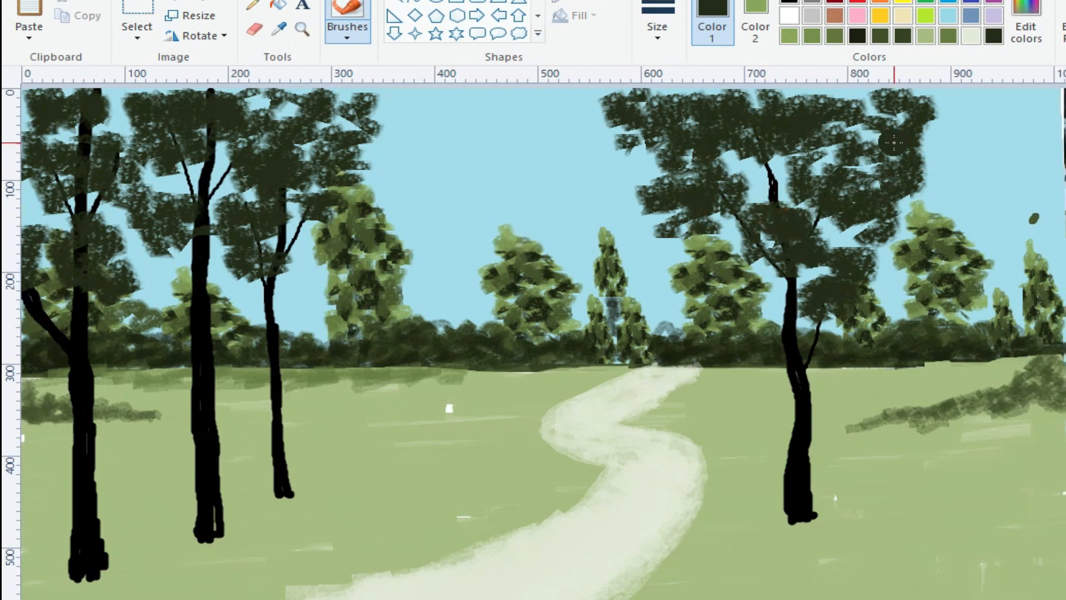
Mix a near-black green and shade patches of the left trees' foliage with it.
click(1026, 30)
click(869, 443)
click(471, 521)
mouse_move(79, 284)
mouse_down()
mouse_move(112, 297)
mouse_move(64, 258)
mouse_move(86, 198)
mouse_move(41, 194)
mouse_move(82, 163)
mouse_move(36, 107)
mouse_move(93, 115)
mouse_move(130, 181)
mouse_move(187, 167)
mouse_move(132, 118)
mouse_move(259, 127)
mouse_move(243, 192)
mouse_move(295, 190)
mouse_move(254, 258)
mouse_move(306, 218)
mouse_move(297, 196)
mouse_move(343, 167)
mouse_move(170, 254)
mouse_move(228, 246)
mouse_move(169, 257)
mouse_move(201, 211)
mouse_move(72, 300)
mouse_move(136, 257)
mouse_move(123, 233)
mouse_up()
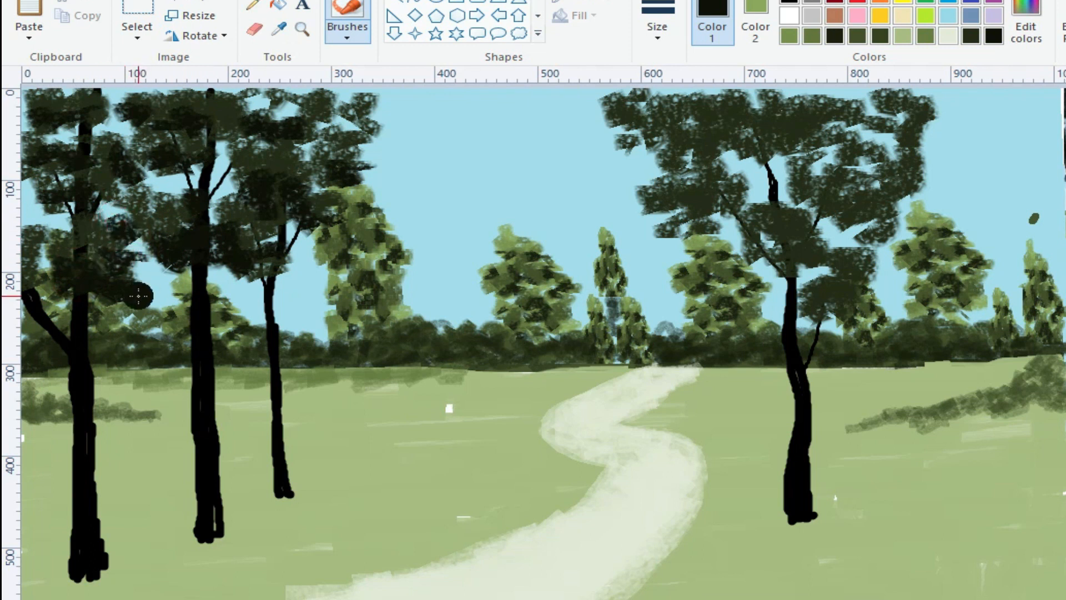
Use a smaller brush to dab near-black leaves along the left group's right edge and around the right tree's crown.
click(658, 31)
click(673, 69)
drag(381, 161, 381, 175)
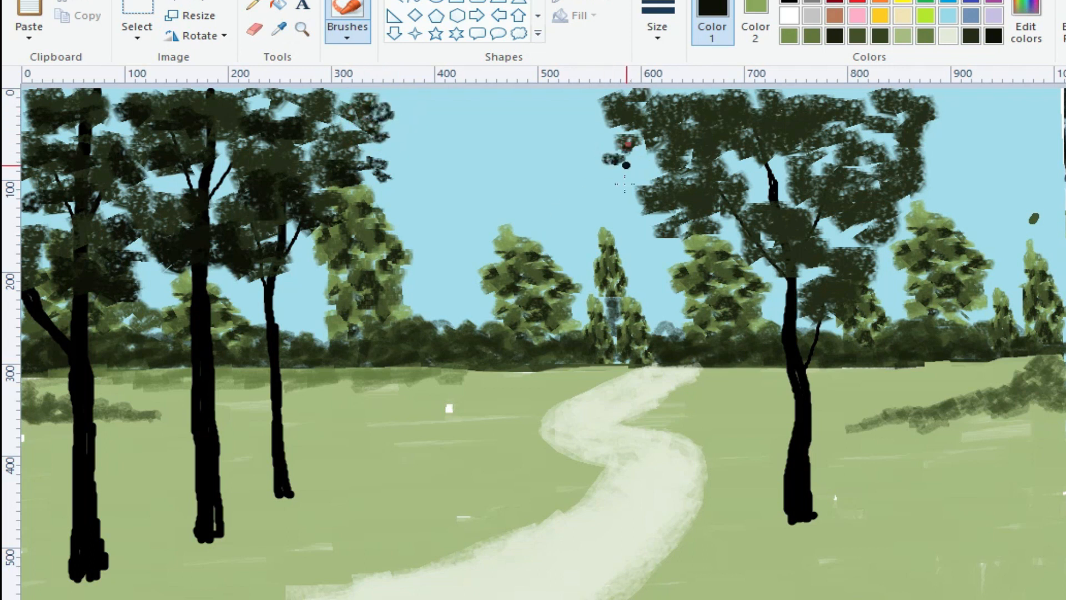
drag(640, 217, 670, 250)
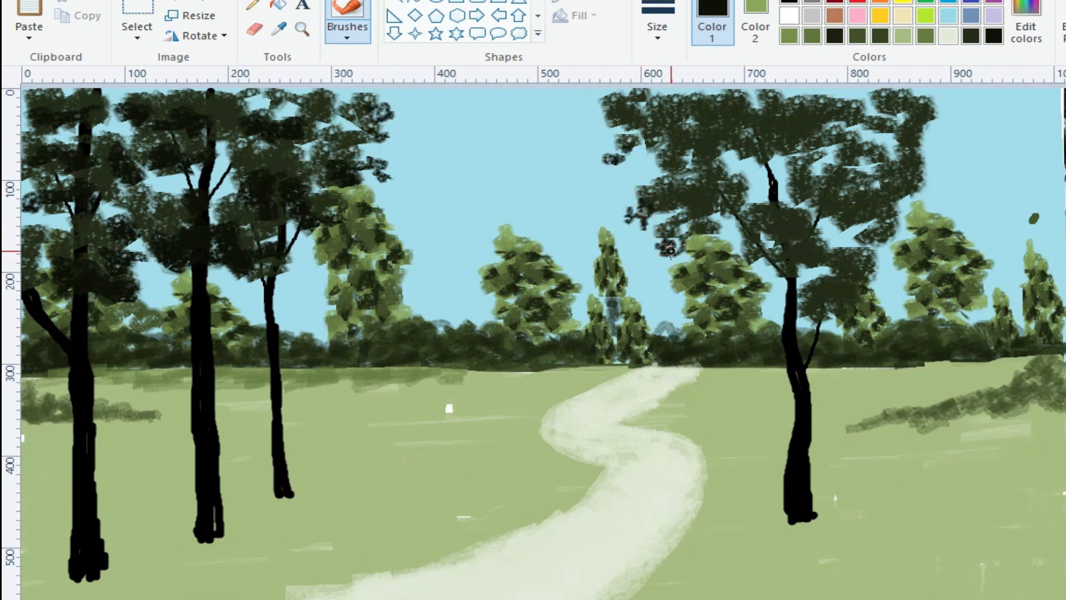
mouse_move(919, 147)
mouse_down()
mouse_move(914, 194)
mouse_move(938, 211)
mouse_move(913, 196)
mouse_up()
drag(900, 245, 887, 248)
mouse_move(775, 173)
mouse_down()
mouse_move(763, 175)
mouse_move(779, 185)
mouse_up()
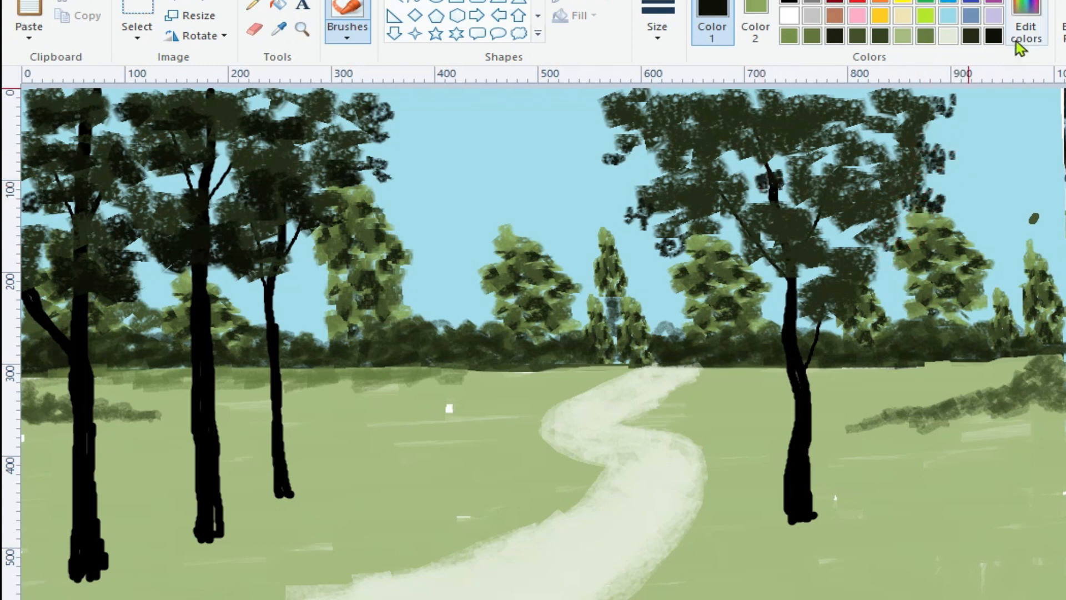
Change the drawing colour to a bright lime green from the basic colours.
click(1026, 27)
click(884, 344)
click(506, 315)
drag(885, 378, 887, 400)
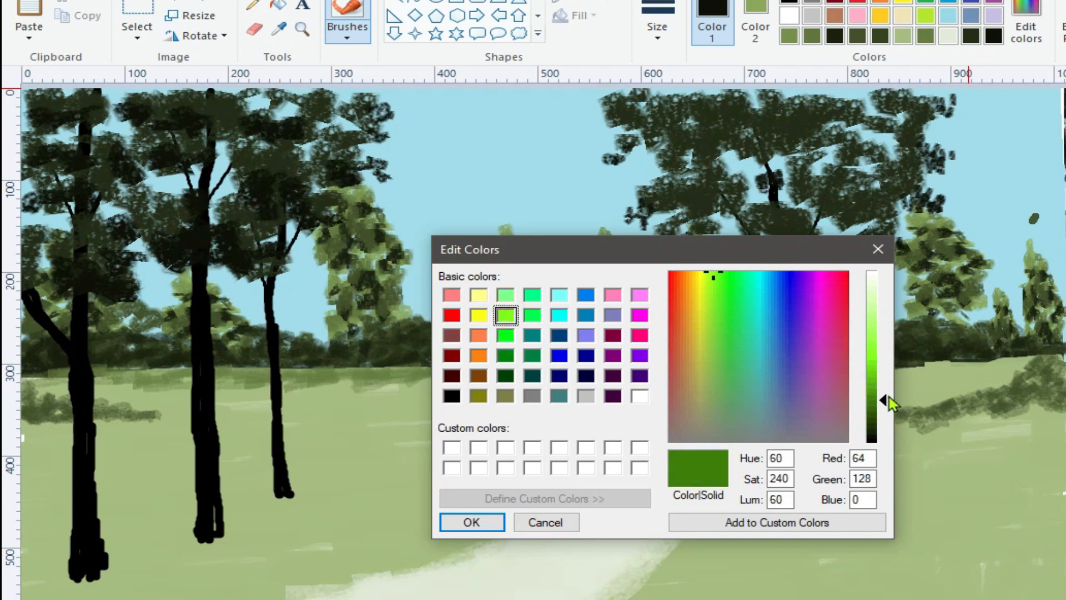
click(506, 336)
drag(887, 356, 883, 350)
click(505, 318)
click(473, 522)
Dab bright lime green highlights across the upper, outer and central foliage of the right-hand tree.
click(753, 104)
drag(770, 112, 755, 105)
drag(839, 103, 825, 88)
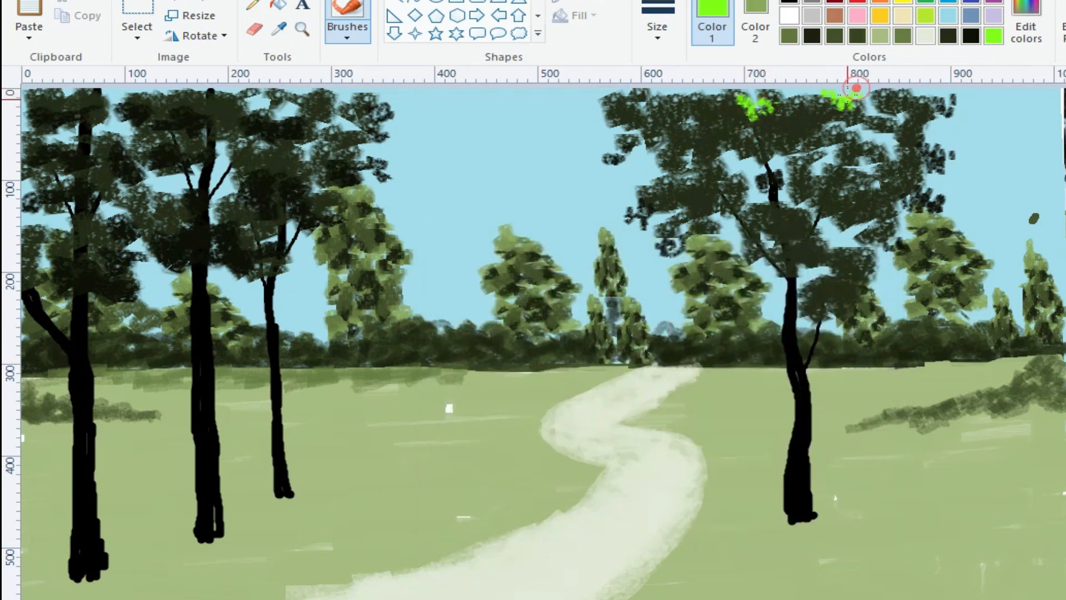
drag(683, 89, 624, 104)
drag(891, 117, 930, 127)
mouse_move(813, 173)
mouse_down()
mouse_move(816, 151)
mouse_move(852, 175)
mouse_up()
drag(759, 200, 749, 202)
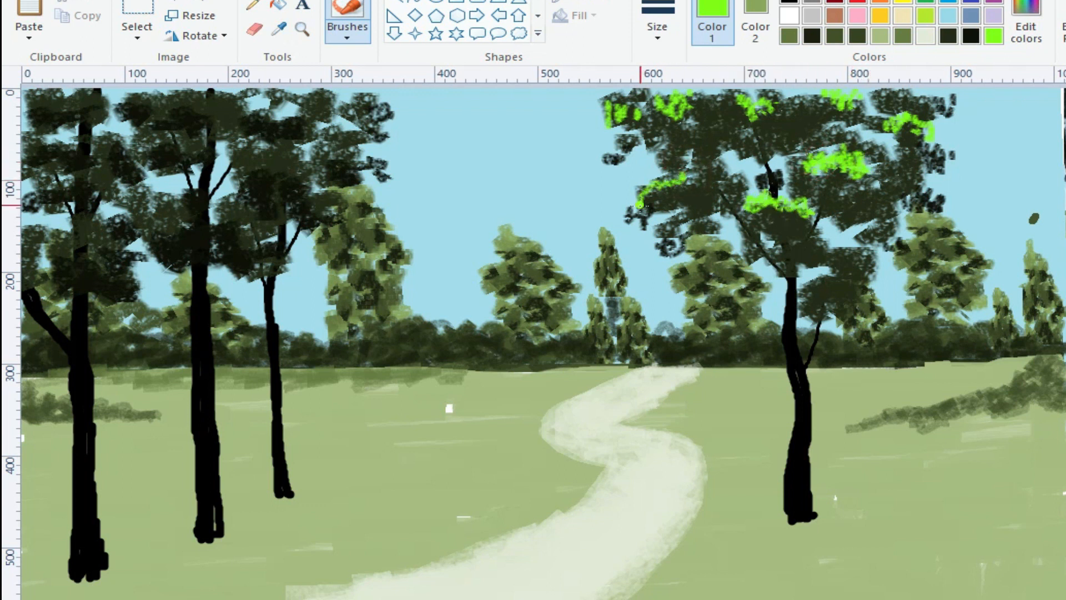
Mix a medium green and blend it beneath the lime highlight on the right tree's lower left foliage.
click(788, 35)
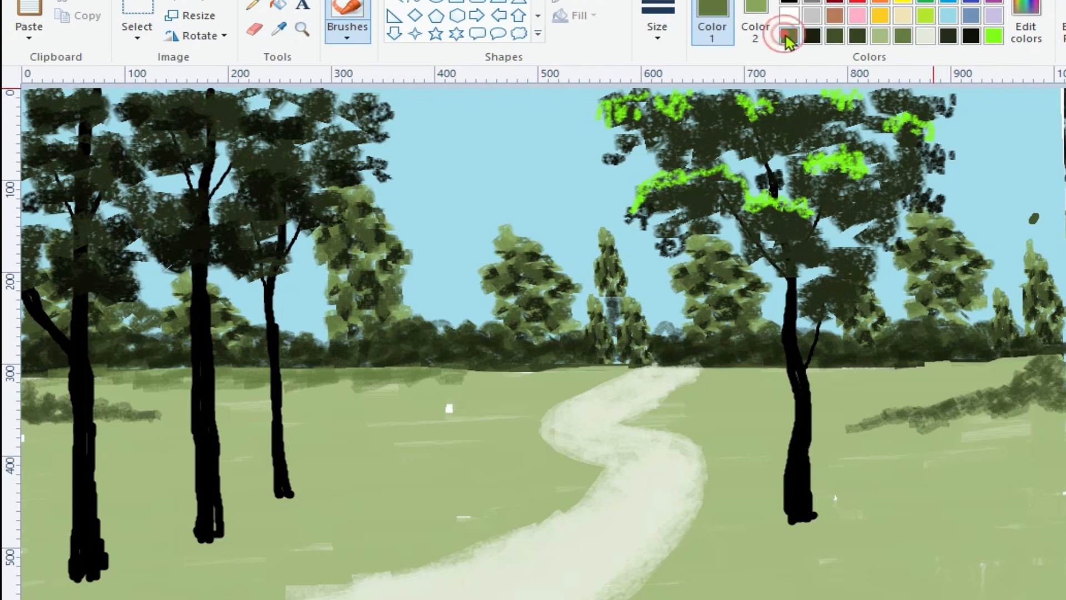
click(1026, 31)
click(489, 521)
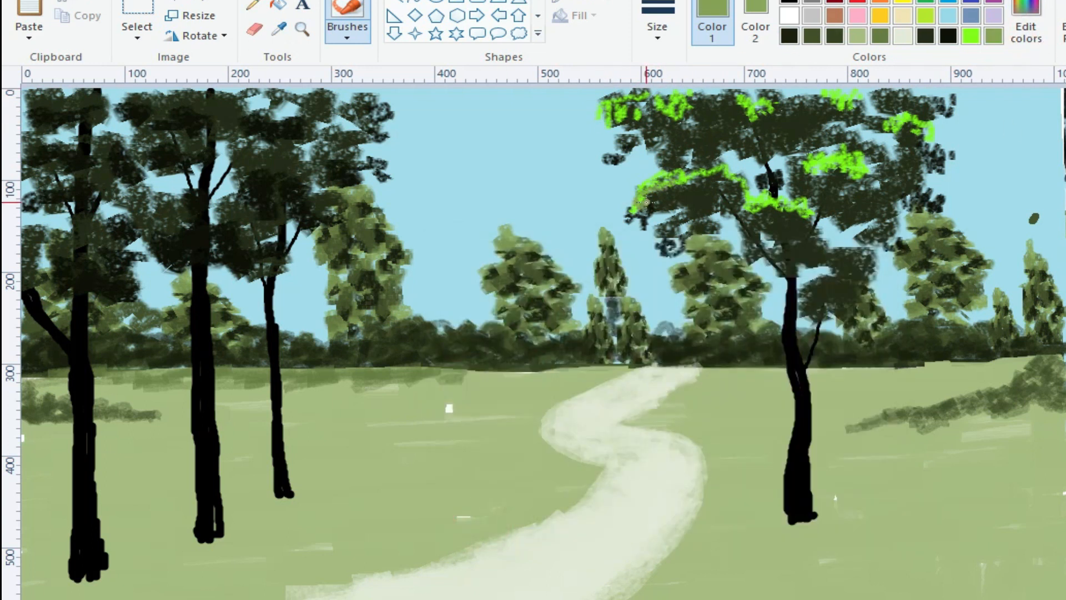
Sample a dark olive from the background tree and dab it over the right tree's highlights and the left trees' foliage.
click(282, 30)
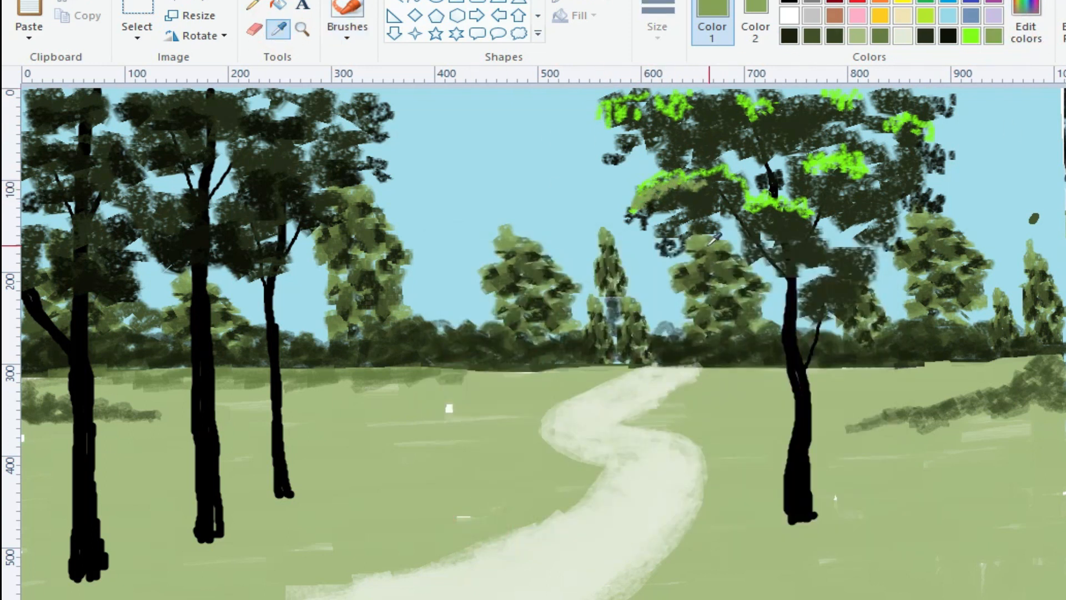
click(707, 245)
drag(678, 191, 688, 183)
drag(738, 114, 783, 105)
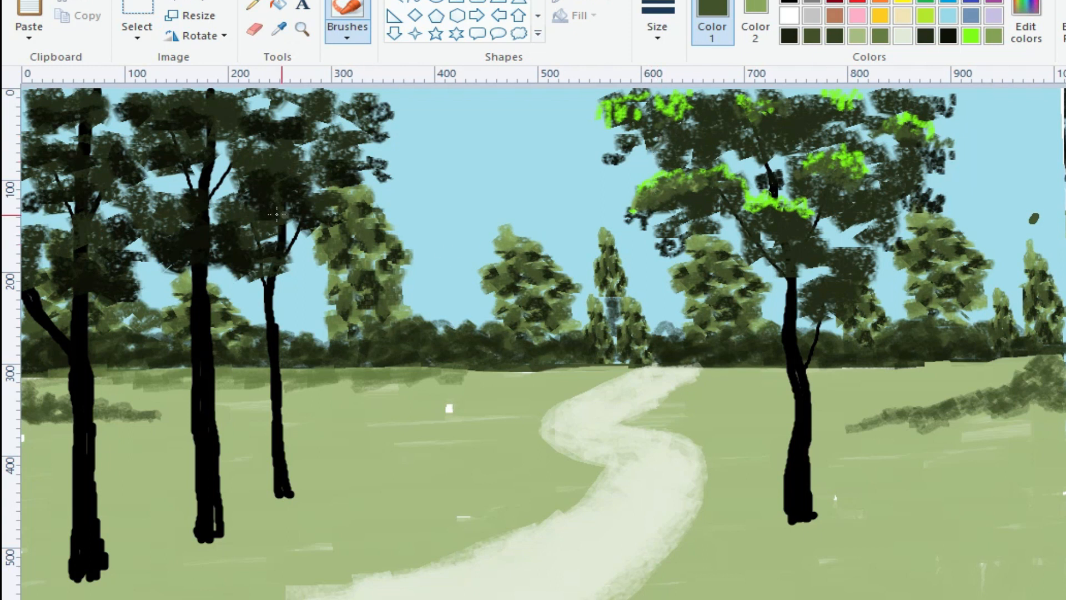
mouse_move(218, 174)
mouse_down()
mouse_move(222, 139)
mouse_move(239, 181)
mouse_up()
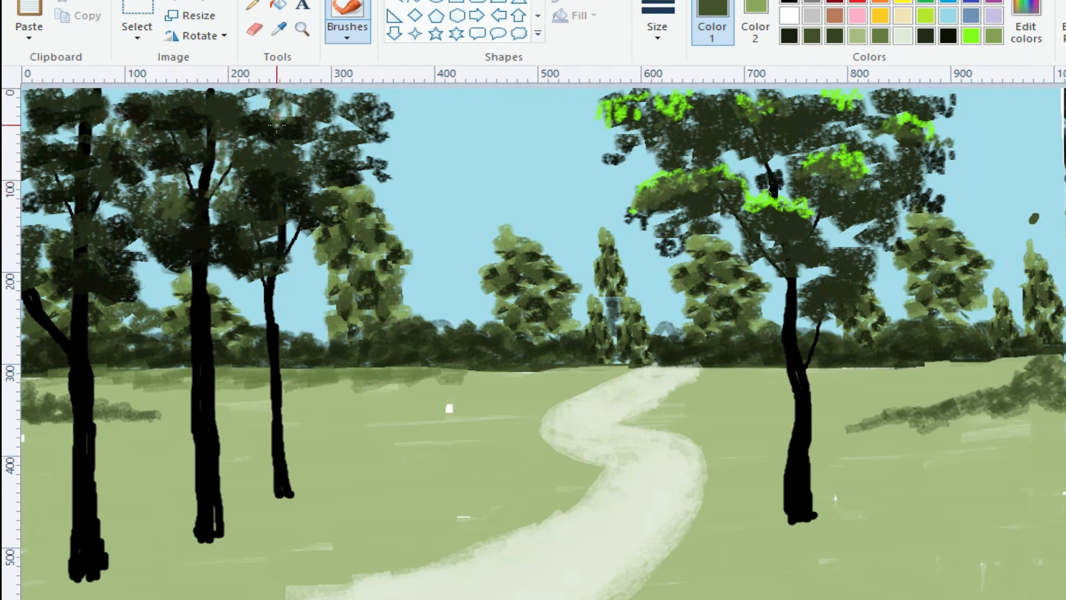
Lighten the drawing colour to red 107, green 134, blue 64 and dab leaves along the left group's right edge and around the third trunk.
click(1025, 25)
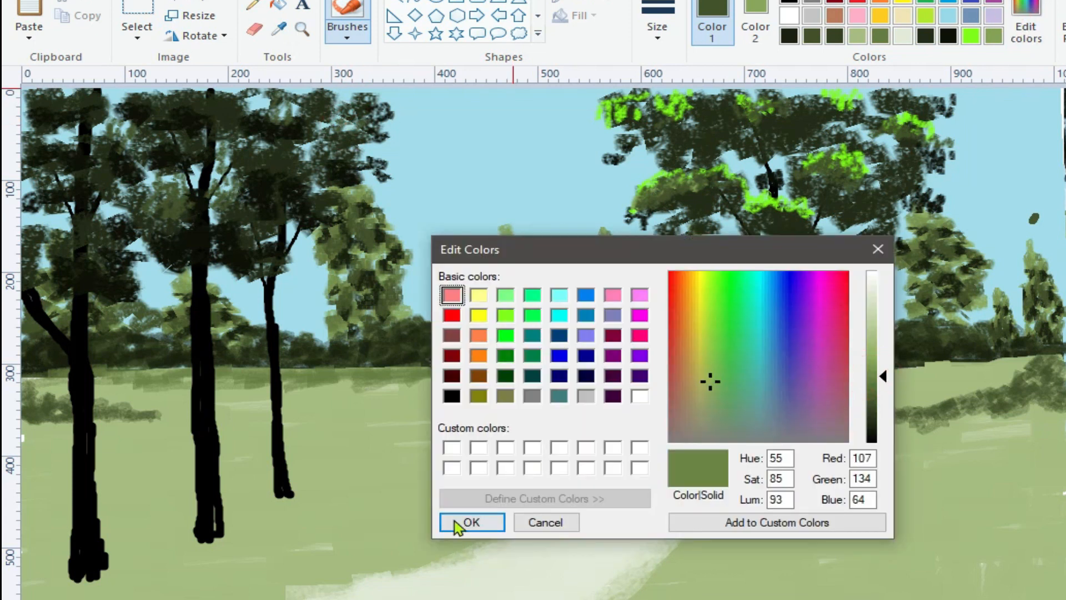
click(458, 524)
drag(378, 128, 391, 175)
click(335, 212)
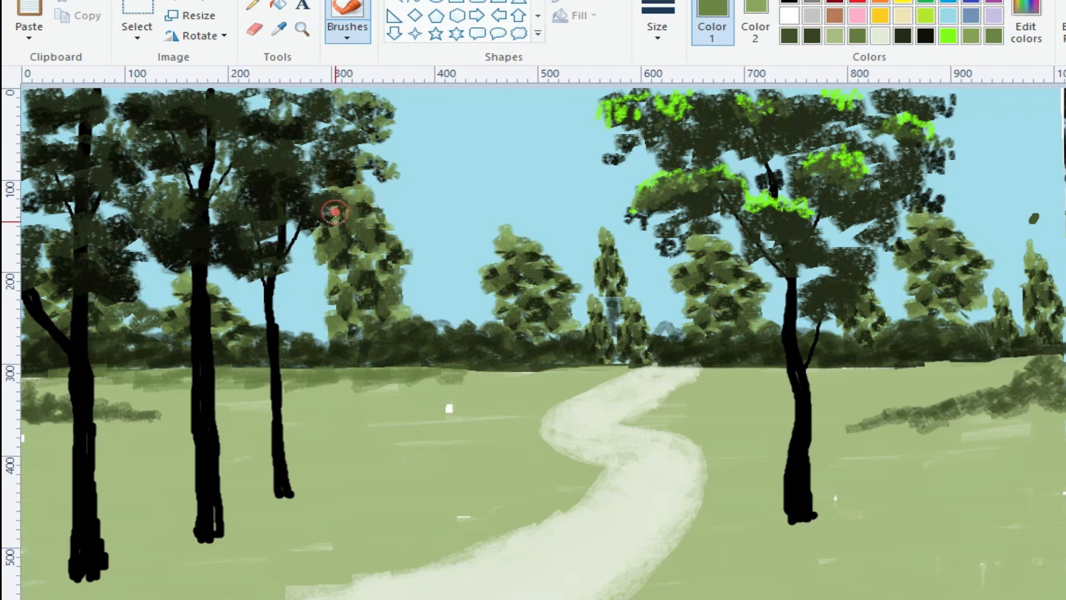
mouse_move(266, 250)
mouse_down()
mouse_move(262, 278)
mouse_move(302, 265)
mouse_move(288, 252)
mouse_move(304, 279)
mouse_move(248, 302)
mouse_move(258, 290)
mouse_up()
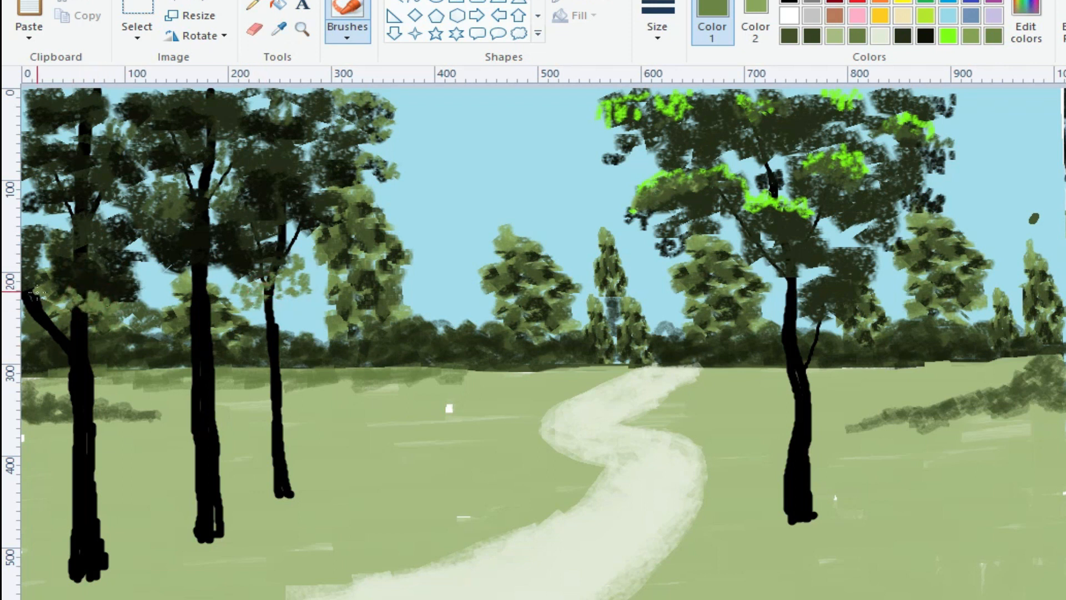
Dab olive green leaves over the first and second left trees, including around their lower foliage.
drag(139, 306, 156, 297)
mouse_move(101, 190)
mouse_down()
mouse_move(111, 203)
mouse_move(186, 173)
mouse_up()
click(135, 122)
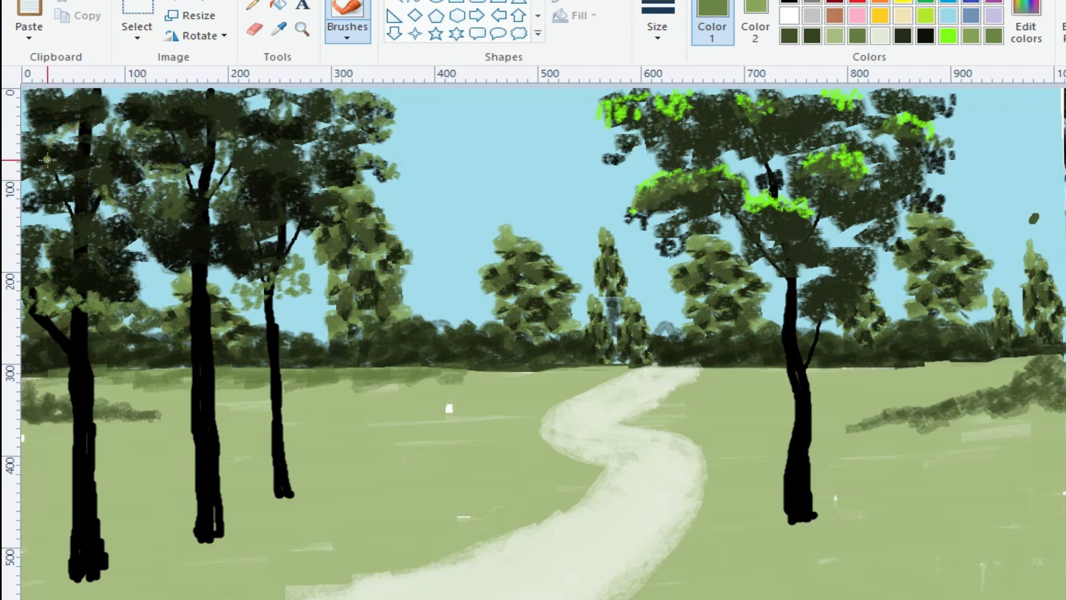
click(148, 238)
click(38, 215)
click(119, 95)
Dab olive leaves in the middle of the right tree's crown, then darken the green slightly and add more on its left side.
drag(744, 163, 783, 161)
click(1026, 30)
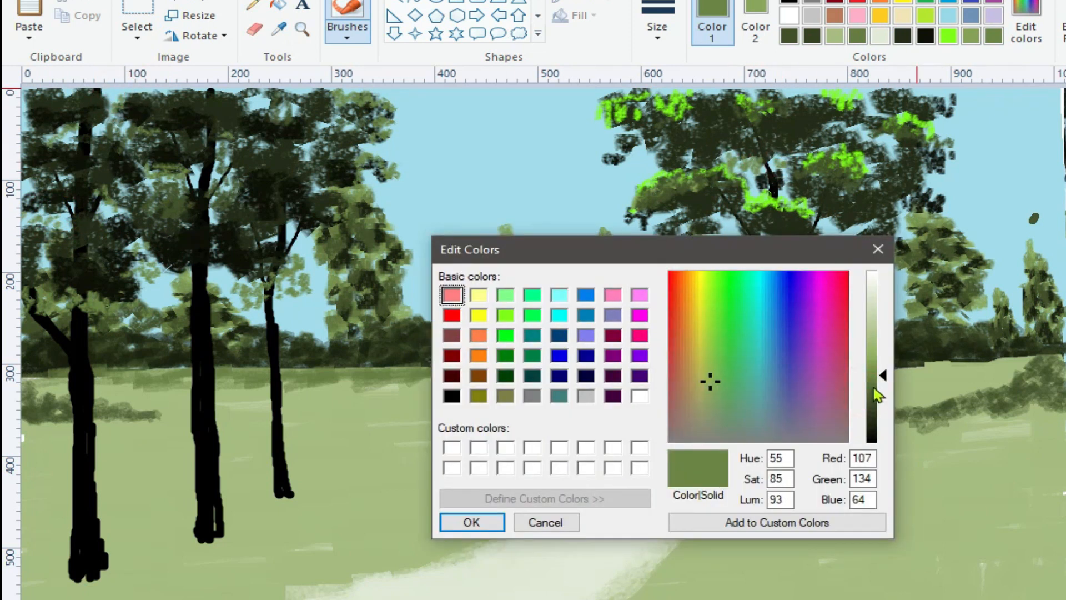
key(Return)
click(702, 183)
Sample the right tree's foliage colour, adjust it to a dark olive and soften the crown with more dabs.
click(278, 28)
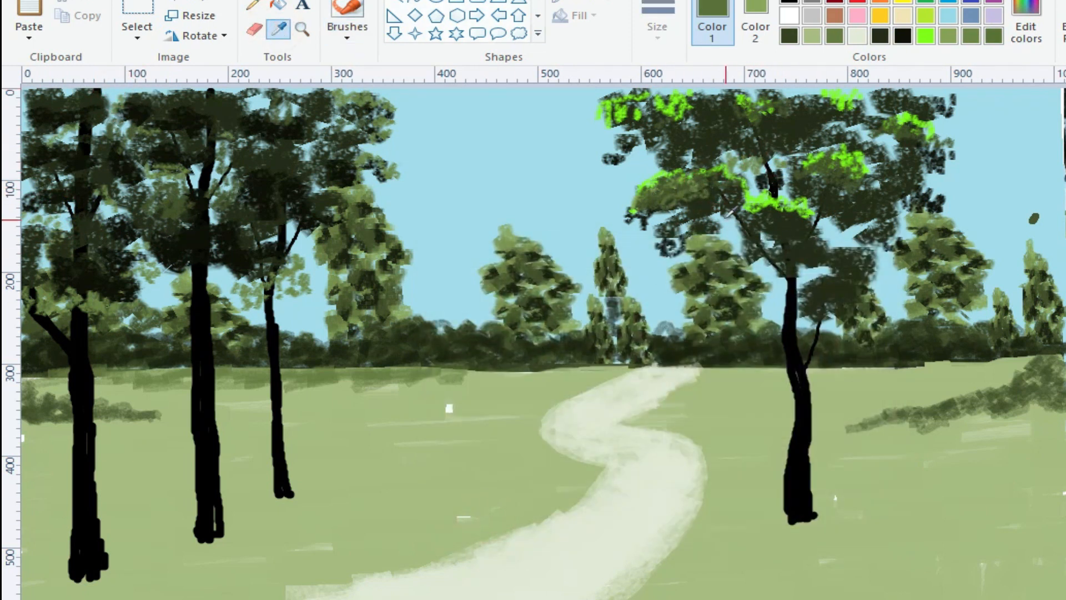
click(726, 214)
click(1026, 31)
key(Return)
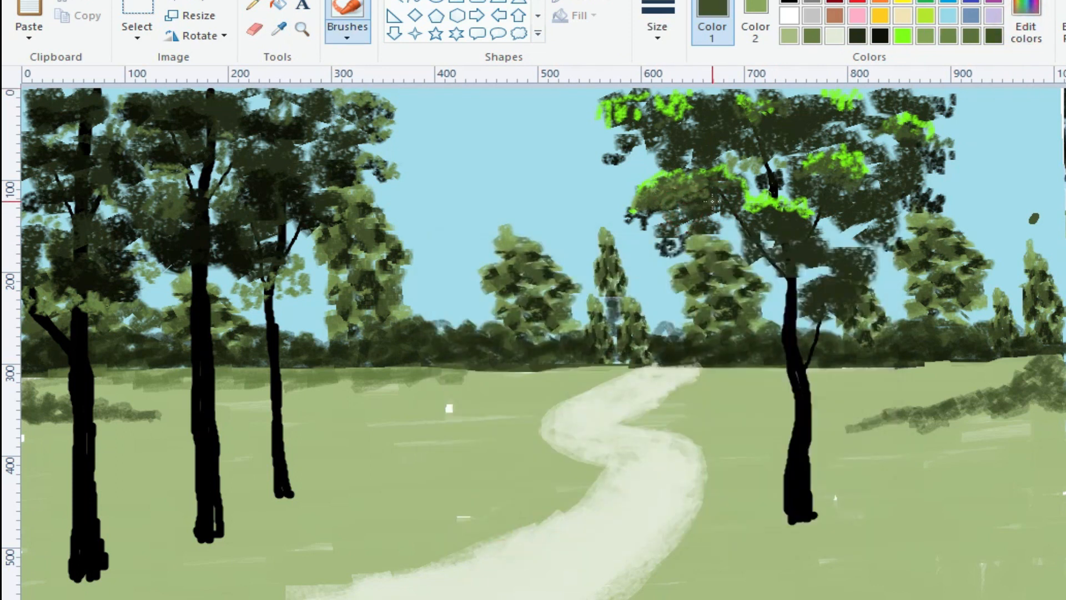
mouse_move(905, 161)
mouse_down()
mouse_move(923, 172)
mouse_move(926, 124)
mouse_up()
click(798, 166)
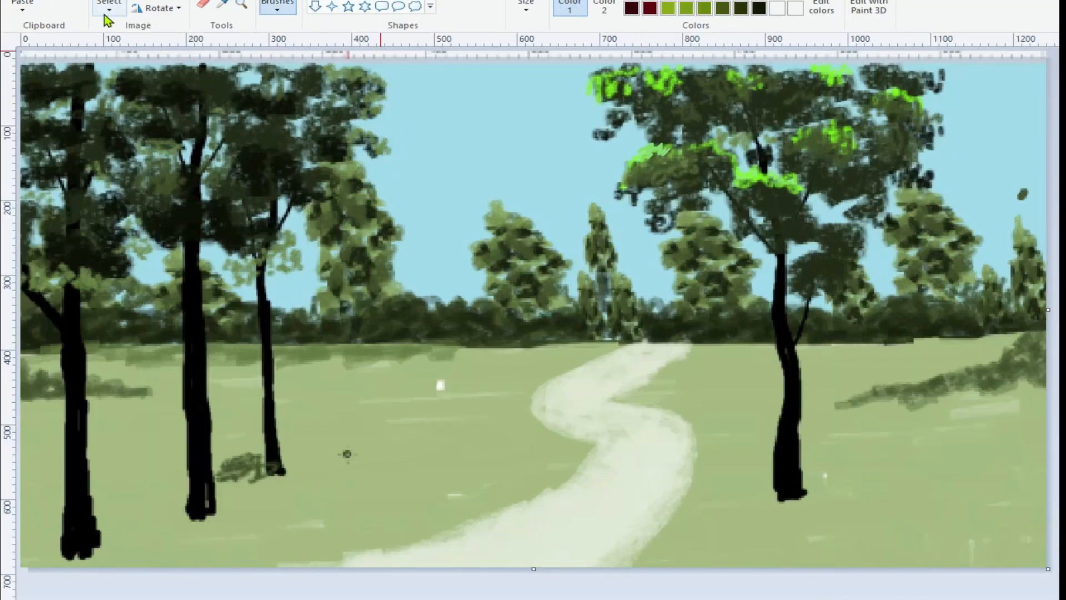
Copy a free-form selection of the left trees' foliage and paste it beside the right tree as additional crowns.
click(105, 14)
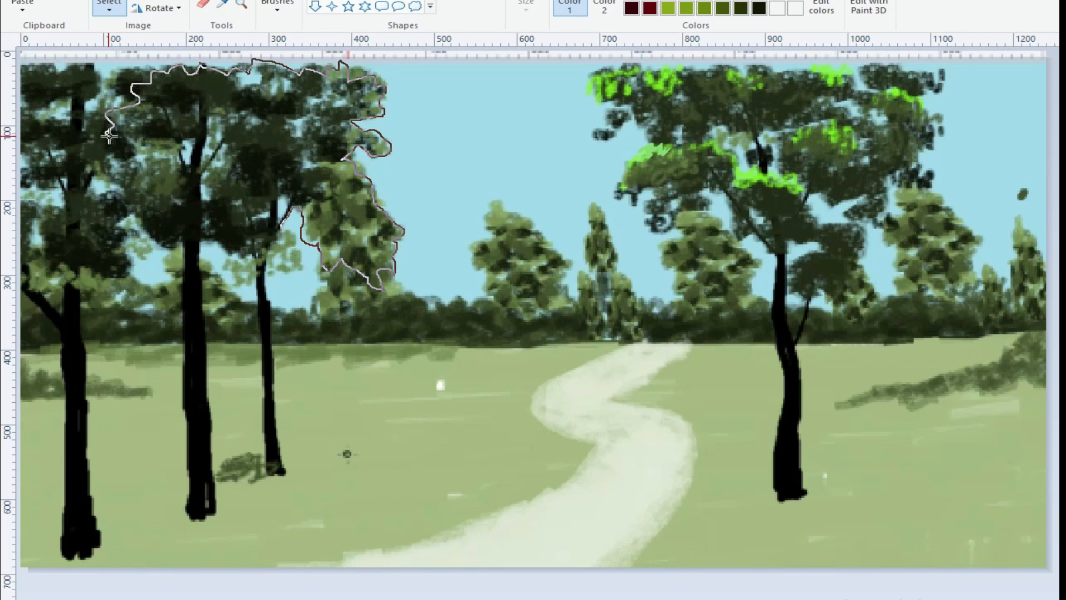
drag(273, 229, 274, 228)
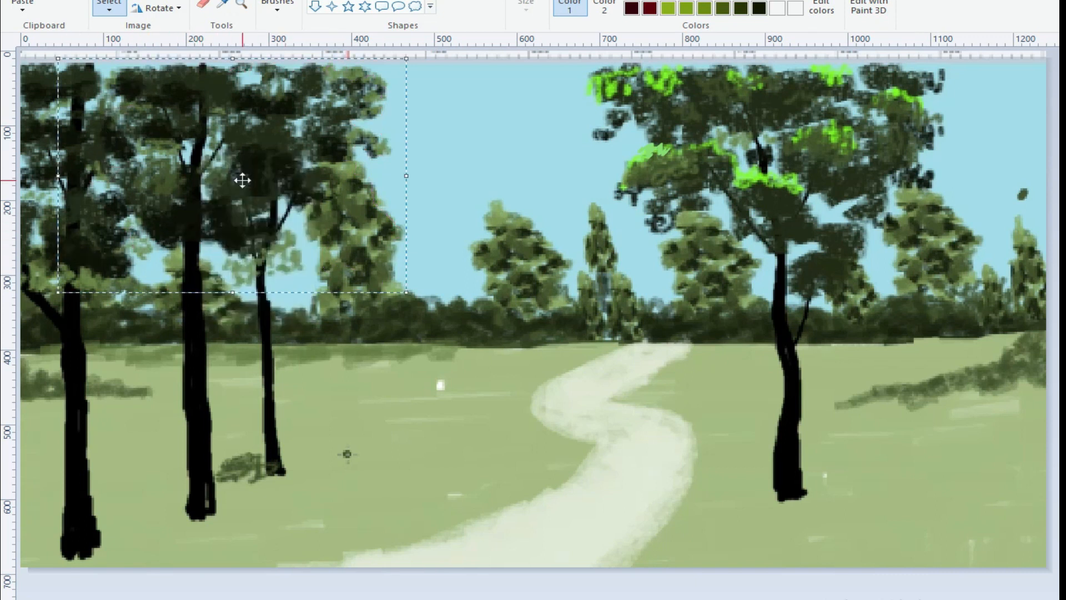
key(ctrl+c)
key(ctrl+v)
click(109, 8)
click(132, 143)
mouse_move(131, 142)
mouse_down()
mouse_move(562, 212)
mouse_move(910, 203)
mouse_move(926, 192)
mouse_up()
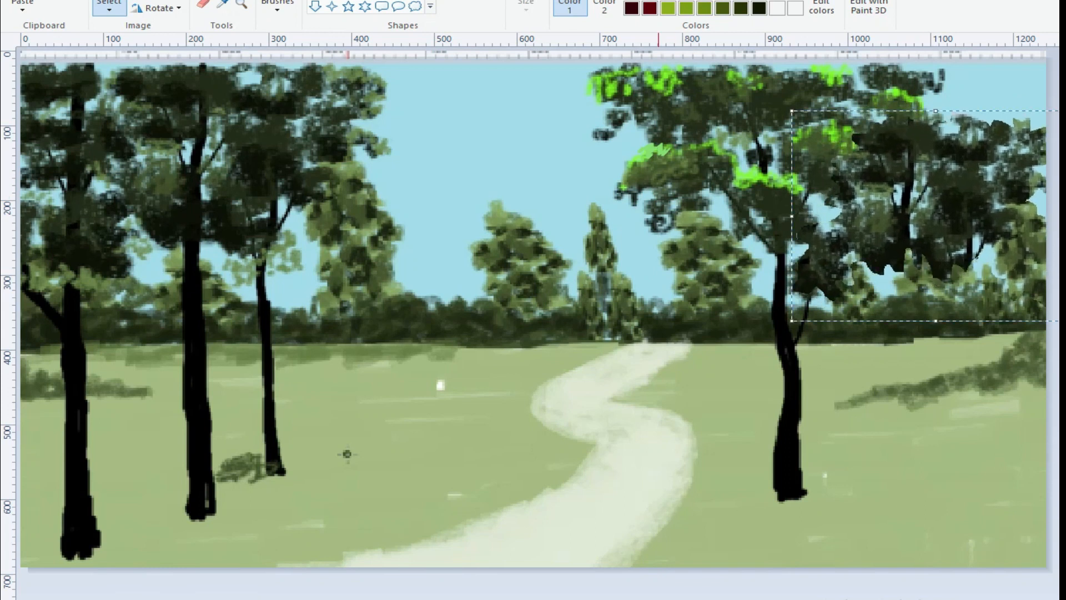
Sample the right trunk's black and paint two slender trunks with flared bases beneath the pasted crowns.
click(223, 4)
click(793, 400)
click(278, 8)
click(278, 34)
click(526, 8)
click(561, 126)
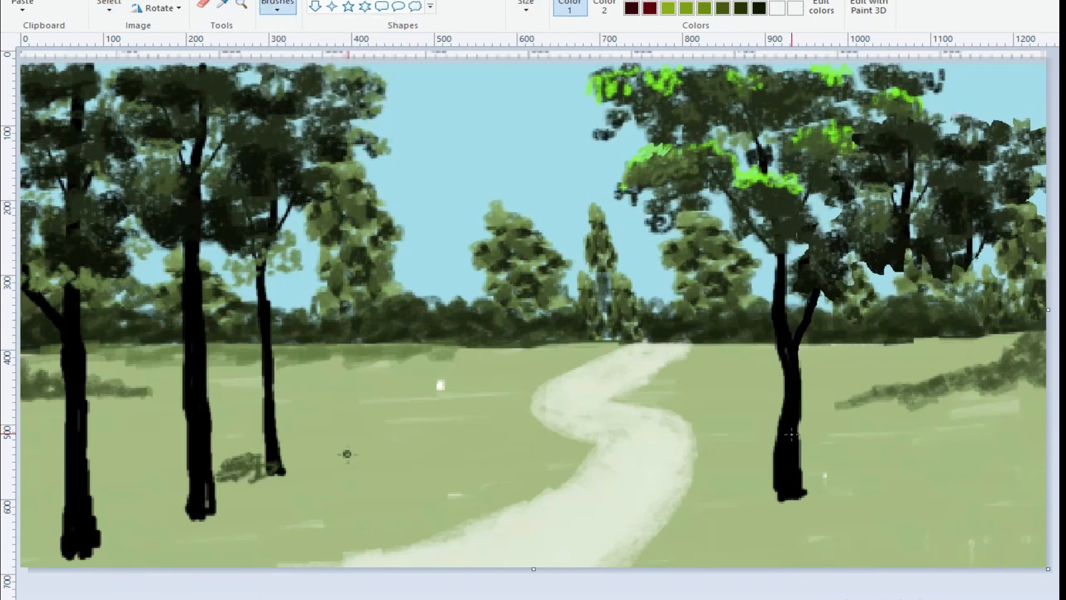
drag(896, 259, 902, 407)
drag(968, 247, 981, 351)
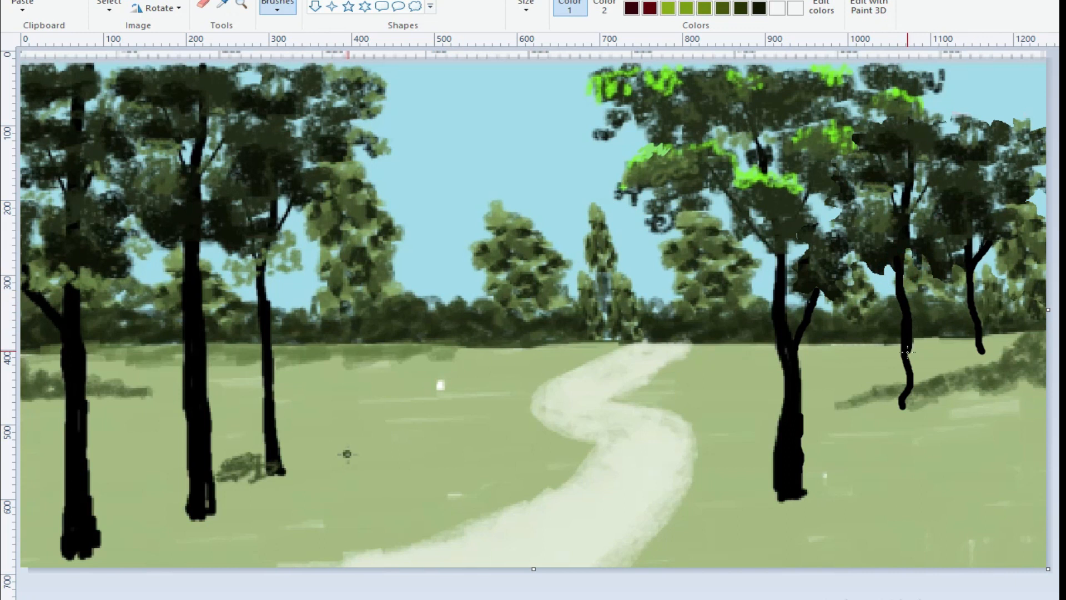
drag(913, 380, 921, 395)
drag(980, 350, 985, 375)
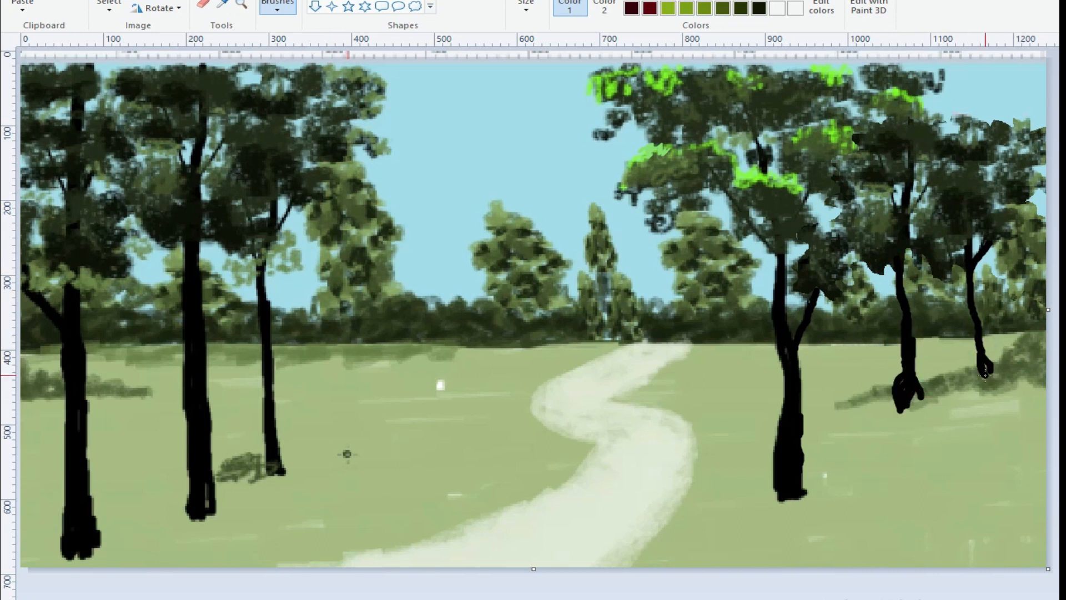
Change the brush and paint green undergrowth around the tree bases, covering the grassy banks on both sides of the field.
click(277, 8)
click(311, 64)
mouse_move(869, 440)
mouse_down()
mouse_move(841, 438)
mouse_move(1006, 380)
mouse_move(819, 441)
mouse_move(822, 472)
mouse_move(931, 405)
mouse_up()
mouse_move(289, 466)
mouse_down()
mouse_move(189, 516)
mouse_move(33, 556)
mouse_move(111, 549)
mouse_move(209, 503)
mouse_move(214, 513)
mouse_move(133, 558)
mouse_up()
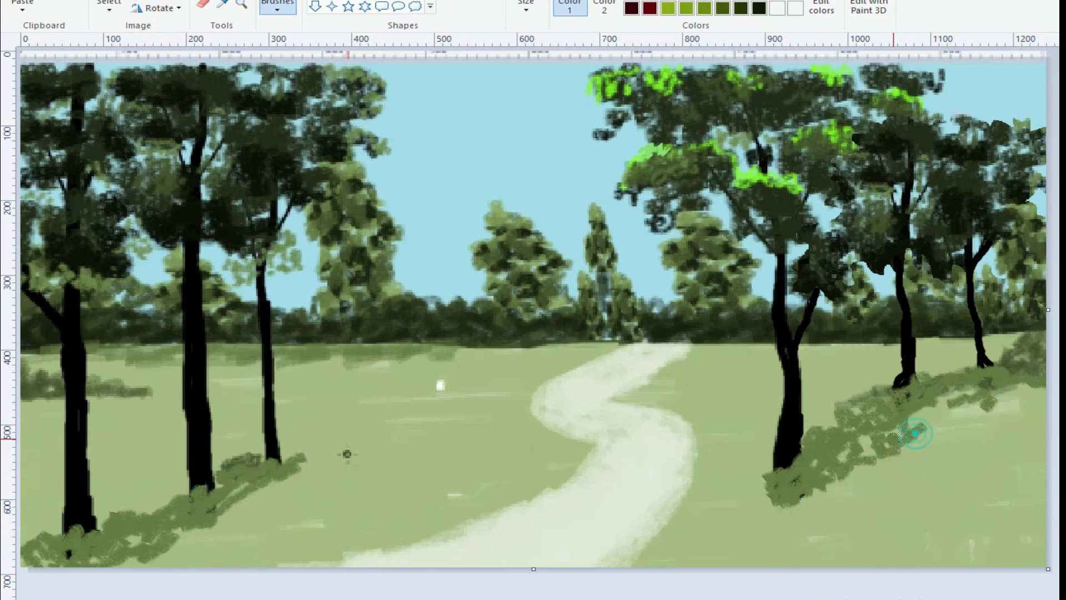
mouse_move(871, 463)
mouse_down()
mouse_move(777, 522)
mouse_move(747, 560)
mouse_move(869, 450)
mouse_move(955, 406)
mouse_move(799, 499)
mouse_move(849, 562)
mouse_move(798, 492)
mouse_move(1049, 414)
mouse_move(822, 550)
mouse_move(889, 564)
mouse_up()
mouse_move(302, 447)
mouse_down()
mouse_move(324, 374)
mouse_move(50, 389)
mouse_move(89, 533)
mouse_move(183, 492)
mouse_move(295, 400)
mouse_move(269, 378)
mouse_move(277, 383)
mouse_up()
Choose a dark green and paint over the left and right grassy banks.
click(822, 7)
click(565, 226)
click(371, 402)
mouse_move(115, 445)
mouse_down()
mouse_move(39, 411)
mouse_move(200, 387)
mouse_up()
mouse_move(178, 351)
mouse_down()
mouse_move(355, 347)
mouse_move(194, 422)
mouse_move(472, 350)
mouse_move(25, 468)
mouse_move(147, 447)
mouse_move(50, 550)
mouse_move(166, 516)
mouse_move(197, 436)
mouse_move(334, 428)
mouse_up()
mouse_move(838, 552)
mouse_down()
mouse_move(702, 538)
mouse_move(825, 483)
mouse_move(952, 393)
mouse_move(1022, 366)
mouse_move(866, 538)
mouse_move(931, 472)
mouse_move(954, 590)
mouse_move(938, 517)
mouse_move(1028, 467)
mouse_move(949, 392)
mouse_move(1010, 438)
mouse_up()
Set a thin brush and draw fine grass blades all over the left bank.
click(83, 420)
click(276, 8)
click(278, 92)
click(204, 0)
click(523, 9)
click(84, 404)
drag(99, 430, 104, 392)
drag(123, 433, 123, 412)
drag(130, 441, 130, 411)
drag(134, 438, 135, 411)
drag(137, 425, 143, 410)
drag(121, 409, 126, 393)
mouse_move(203, 352)
mouse_down()
mouse_move(275, 366)
mouse_move(274, 340)
mouse_move(369, 352)
mouse_up()
mouse_move(55, 480)
mouse_down()
mouse_move(52, 459)
mouse_move(92, 441)
mouse_up()
drag(234, 446, 237, 423)
drag(109, 514, 113, 488)
drag(320, 400, 318, 418)
drag(334, 373, 329, 389)
drag(224, 400, 218, 420)
drag(280, 384, 279, 403)
drag(106, 428, 107, 437)
mouse_move(99, 467)
mouse_down()
mouse_move(107, 500)
mouse_move(148, 536)
mouse_up()
drag(174, 467, 186, 481)
drag(199, 432, 213, 444)
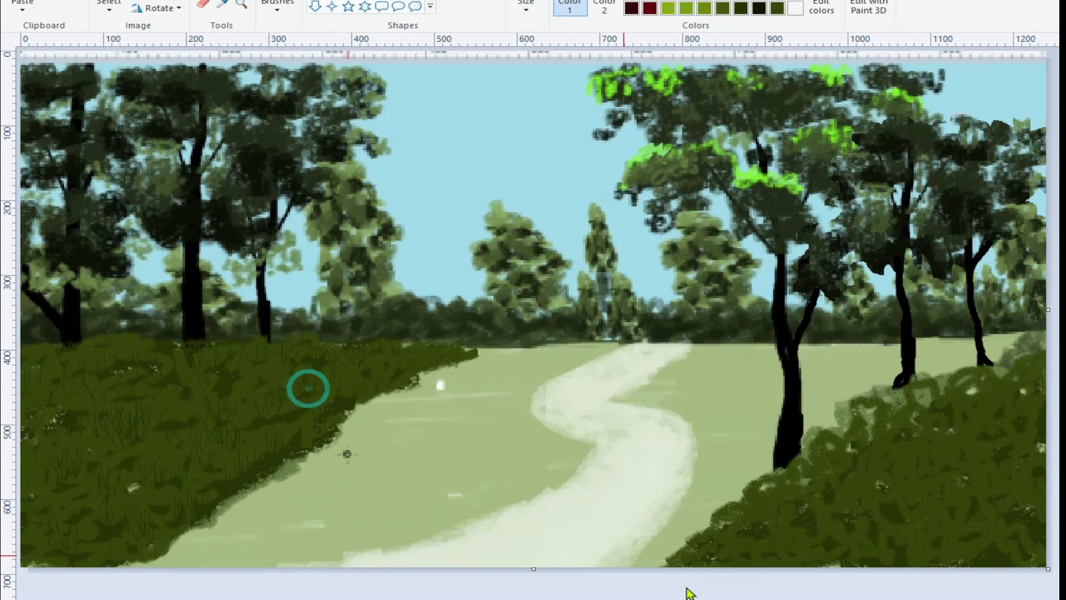
Draw fine grass blades along the right bank's upper edge and across its surface.
drag(731, 503, 715, 490)
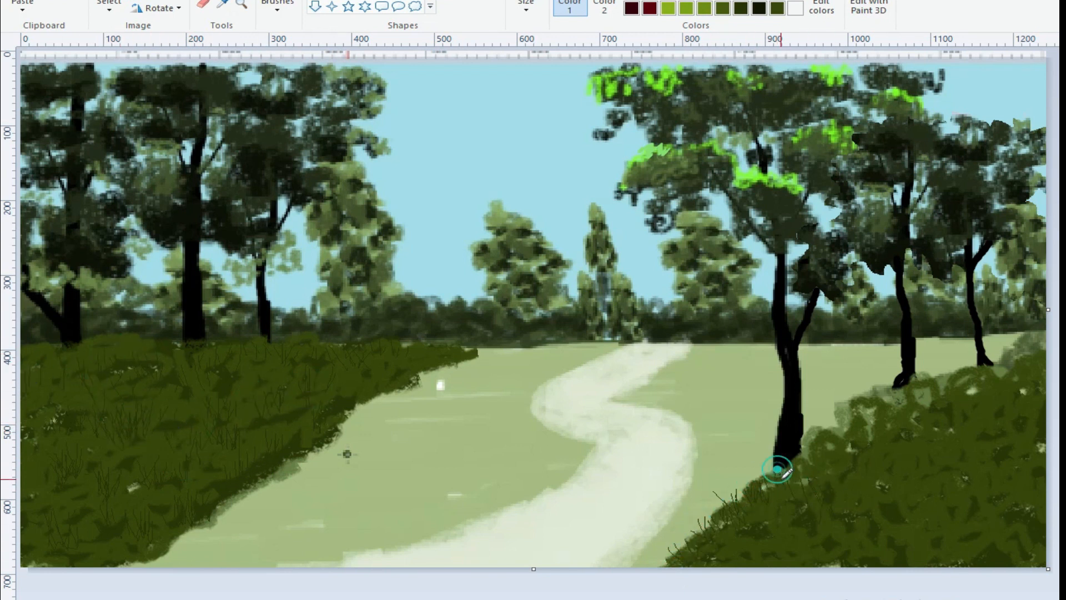
drag(921, 405, 911, 393)
drag(939, 391, 931, 378)
drag(958, 387, 950, 374)
mouse_move(973, 383)
mouse_down()
mouse_move(964, 370)
mouse_move(1013, 349)
mouse_up()
drag(1042, 358, 1033, 344)
drag(1012, 383, 1004, 369)
drag(995, 372, 999, 356)
drag(914, 453, 909, 481)
drag(871, 486, 876, 508)
drag(965, 467, 959, 484)
drag(1007, 459, 1012, 481)
drag(980, 510, 997, 535)
drag(945, 507, 958, 536)
Sample the trunk black and extend the three left trunks down into the grass with widened bases.
click(222, 5)
drag(185, 333, 192, 396)
drag(197, 334, 195, 452)
drag(188, 386, 189, 425)
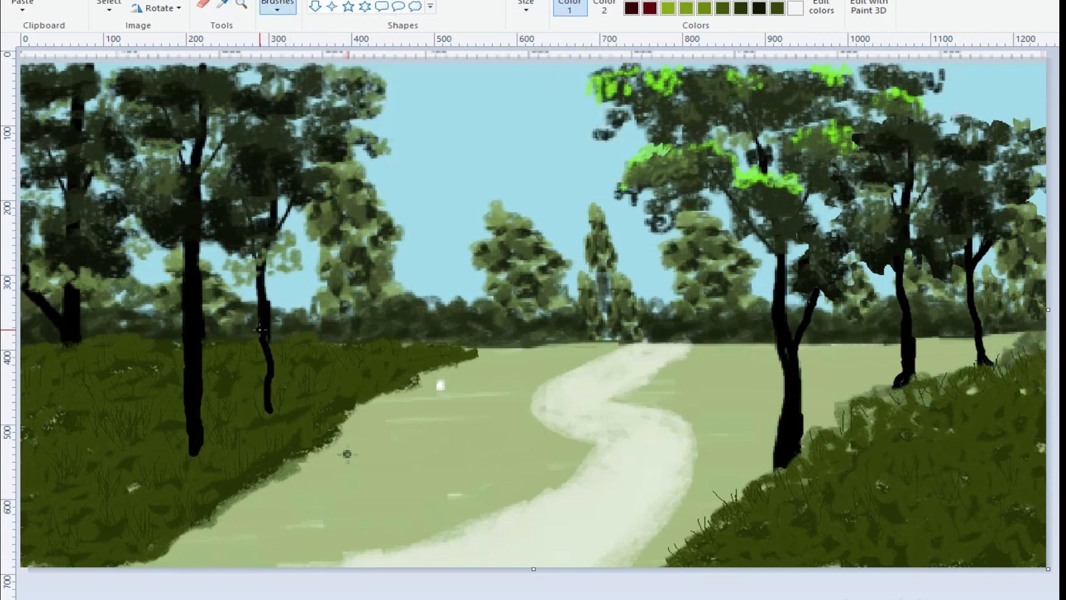
drag(87, 409, 88, 499)
drag(76, 340, 86, 486)
drag(76, 378, 81, 505)
drag(190, 414, 202, 438)
drag(191, 430, 163, 458)
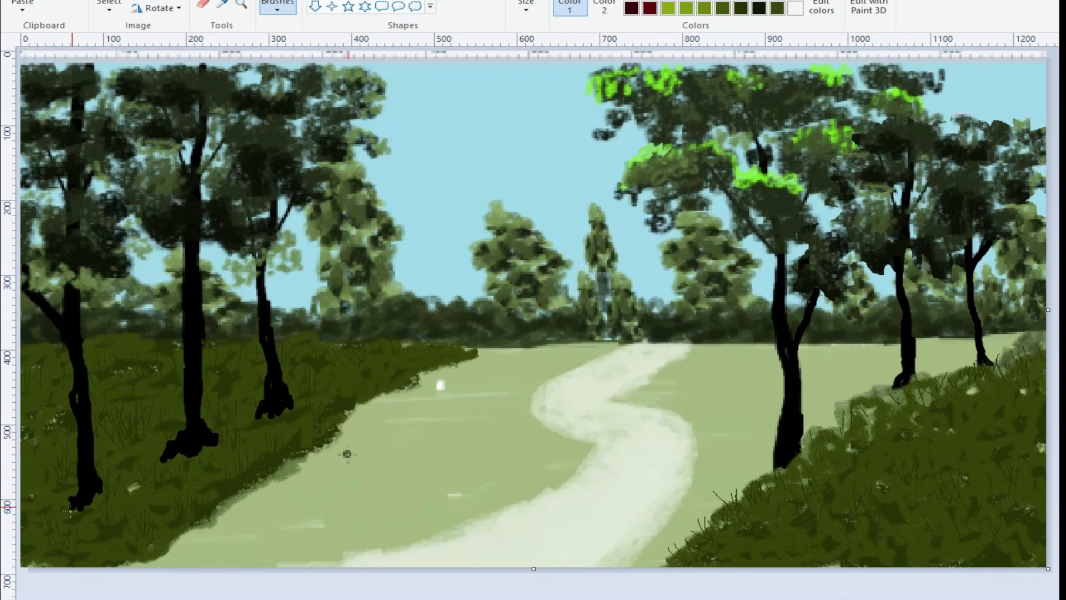
Extend the right trunks into the grass and draw thin spreading roots at the tree bases.
drag(908, 366, 906, 427)
drag(900, 388, 914, 434)
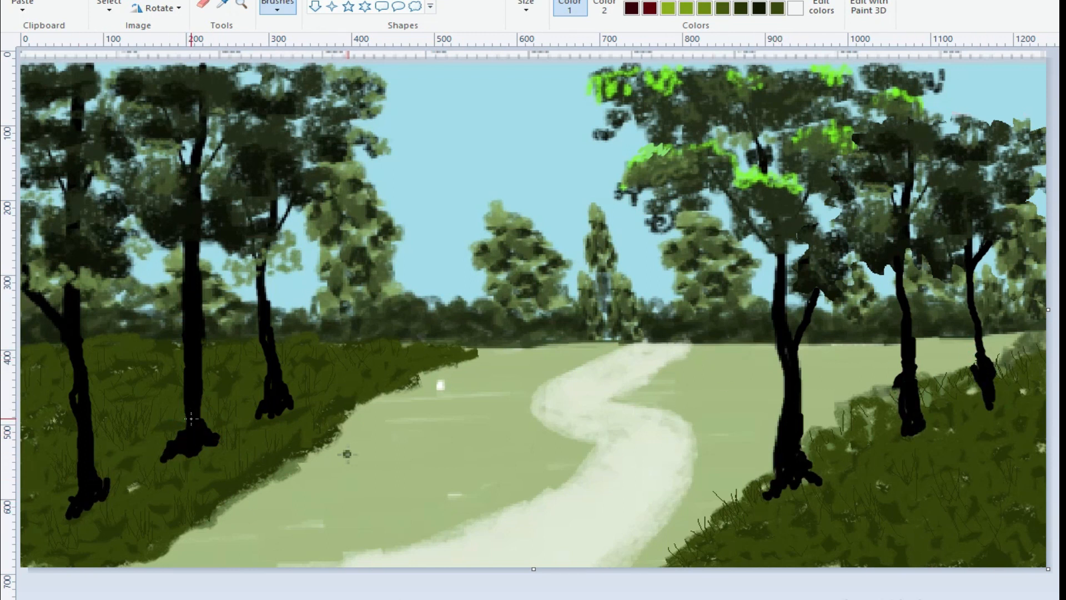
drag(124, 488, 85, 501)
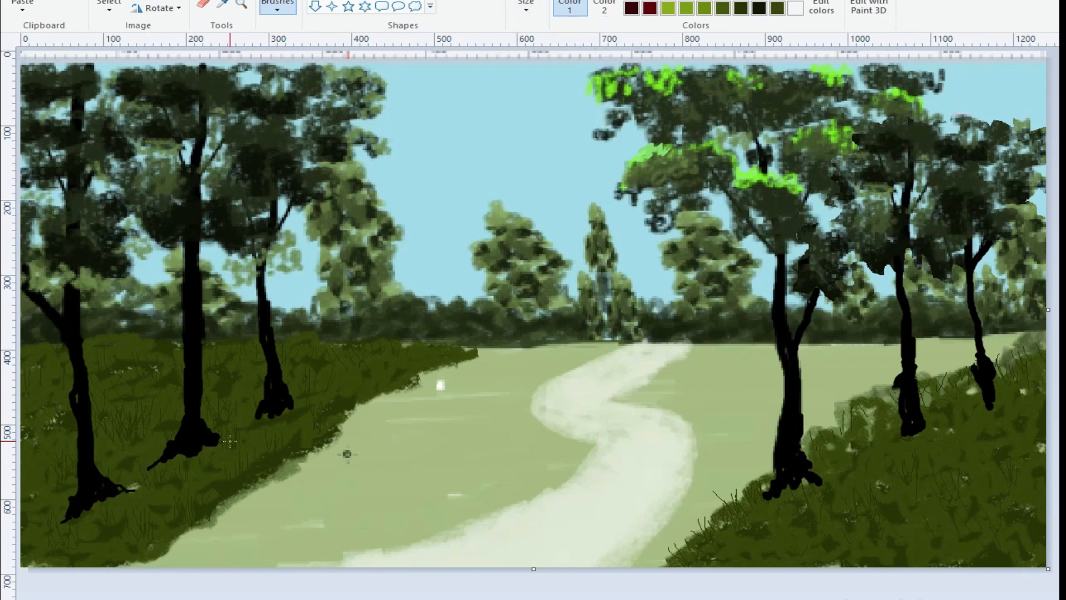
drag(782, 484, 793, 494)
drag(804, 462, 831, 486)
drag(908, 423, 880, 454)
drag(922, 423, 938, 441)
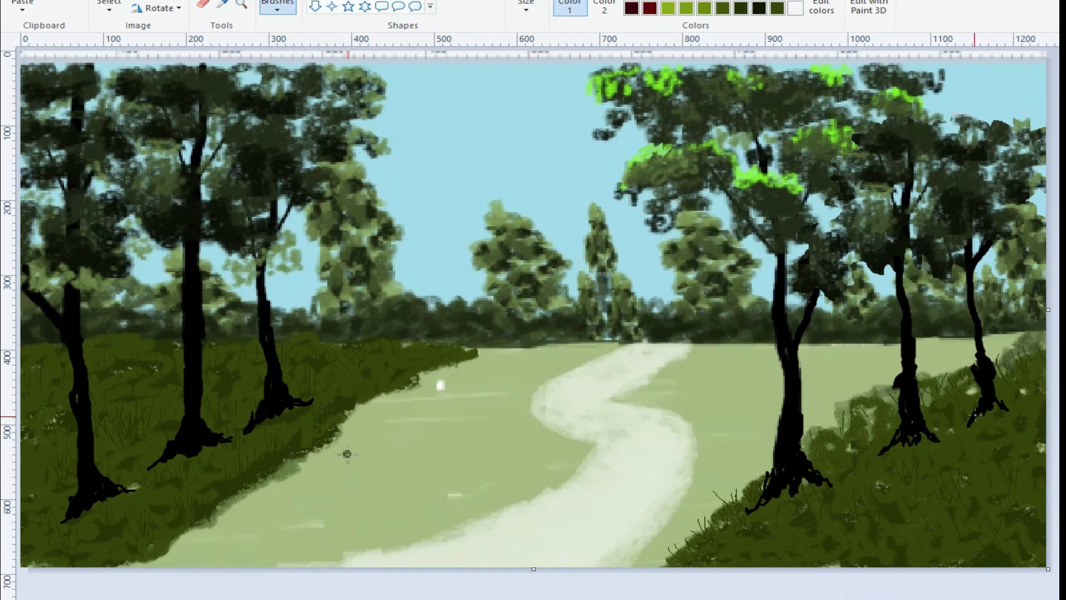
Sample a dark foliage colour and paint soft shadows on the grass beneath the left trees.
click(223, 4)
click(335, 237)
click(773, 498)
drag(152, 481, 310, 406)
drag(97, 505, 54, 528)
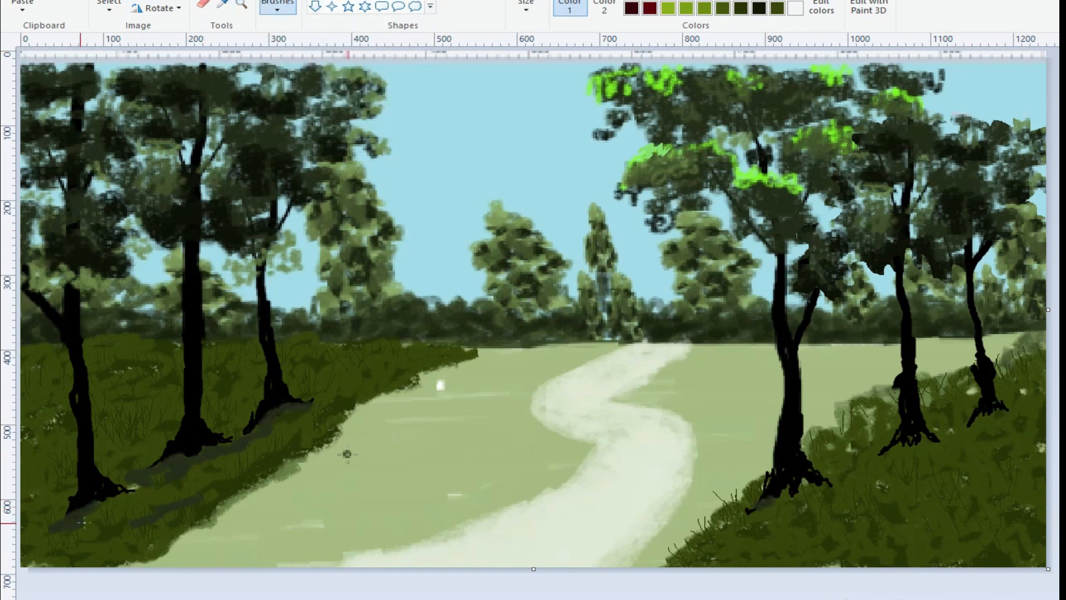
Sample a light green from the background foliage and dab lighter leaves over the tops of the background trees.
click(222, 4)
click(489, 253)
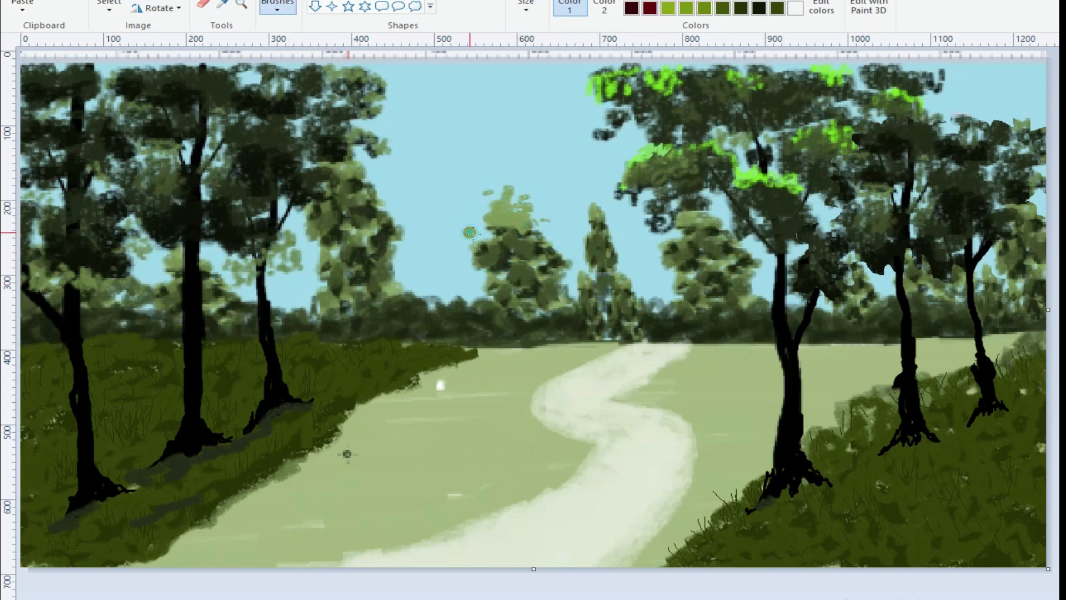
mouse_move(593, 238)
mouse_down()
mouse_move(624, 238)
mouse_move(597, 238)
mouse_move(619, 252)
mouse_up()
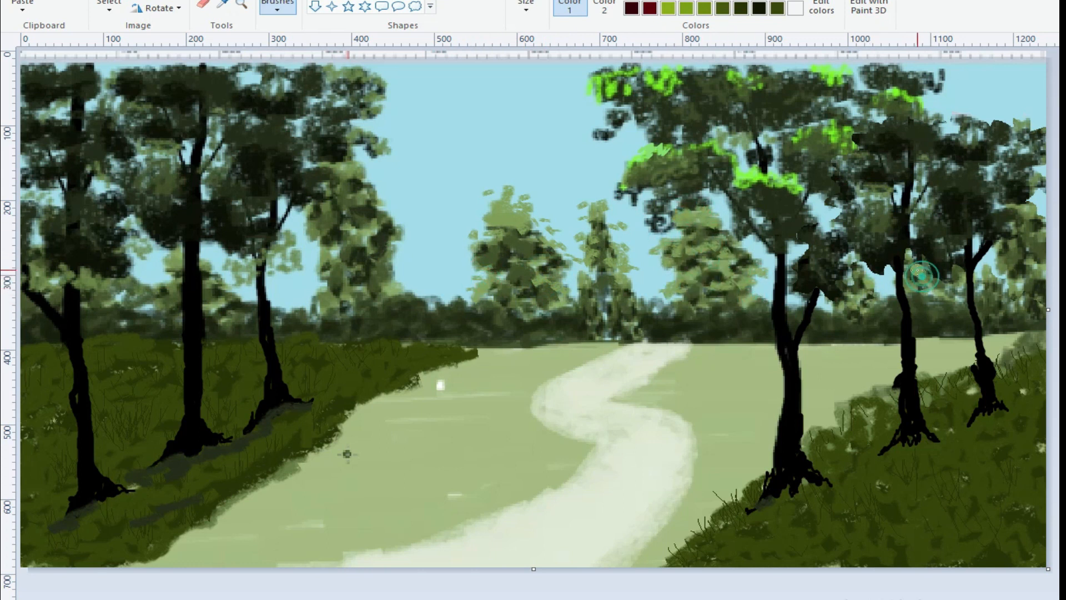
Sample the right tree's bright green and dab more highlights across the right tree crowns.
click(222, 5)
click(648, 143)
mouse_move(655, 142)
mouse_down()
mouse_move(755, 166)
mouse_move(899, 94)
mouse_up()
Choose a bright yellow-green and dab sunlit highlights over the right trees' crowns.
click(819, 6)
click(564, 228)
click(378, 400)
drag(819, 70, 851, 74)
drag(843, 123, 801, 136)
drag(736, 158, 789, 168)
drag(693, 137, 648, 146)
mouse_move(675, 84)
mouse_down()
mouse_move(664, 73)
mouse_move(612, 72)
mouse_up()
drag(906, 88, 926, 103)
drag(1034, 142, 1018, 143)
drag(1011, 210, 1037, 212)
Dab yellow-green highlights on the tops of the central background trees and over the left trees' foliage.
drag(496, 185, 529, 195)
drag(593, 201, 610, 204)
drag(612, 221, 626, 226)
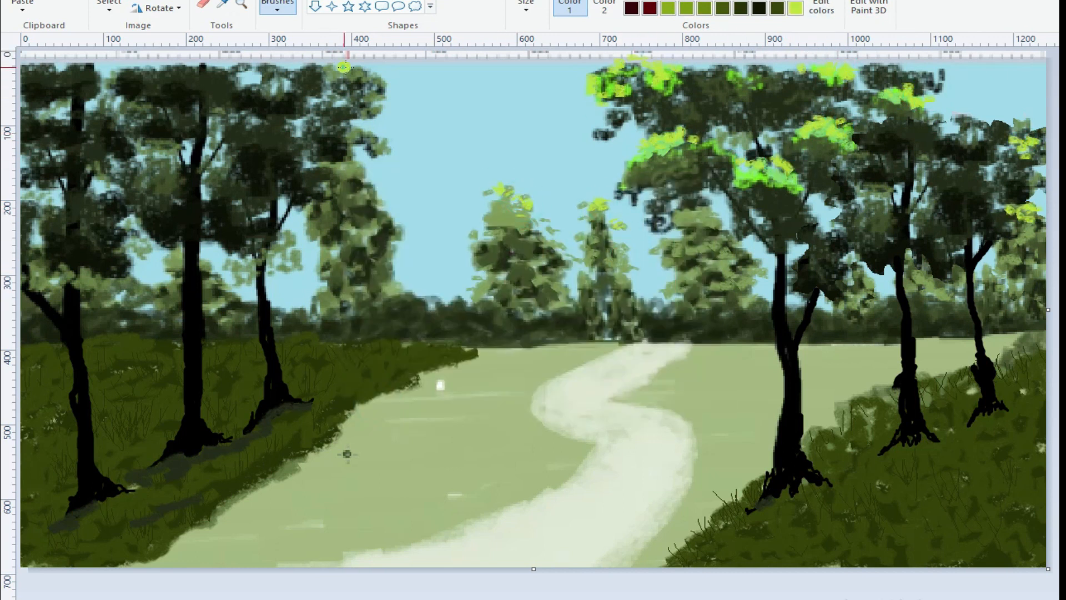
drag(343, 167, 358, 157)
drag(169, 153, 132, 162)
click(103, 90)
click(98, 65)
click(80, 54)
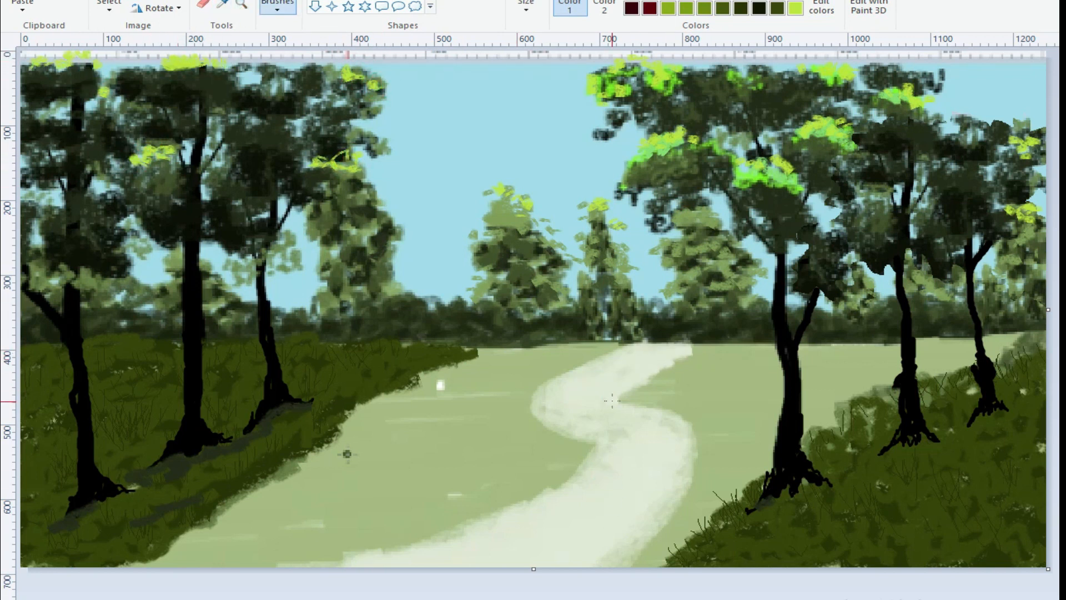
Repaint the winding path narrower with smoother edges and soften the left bank's edge towards the horizon.
drag(468, 534, 261, 564)
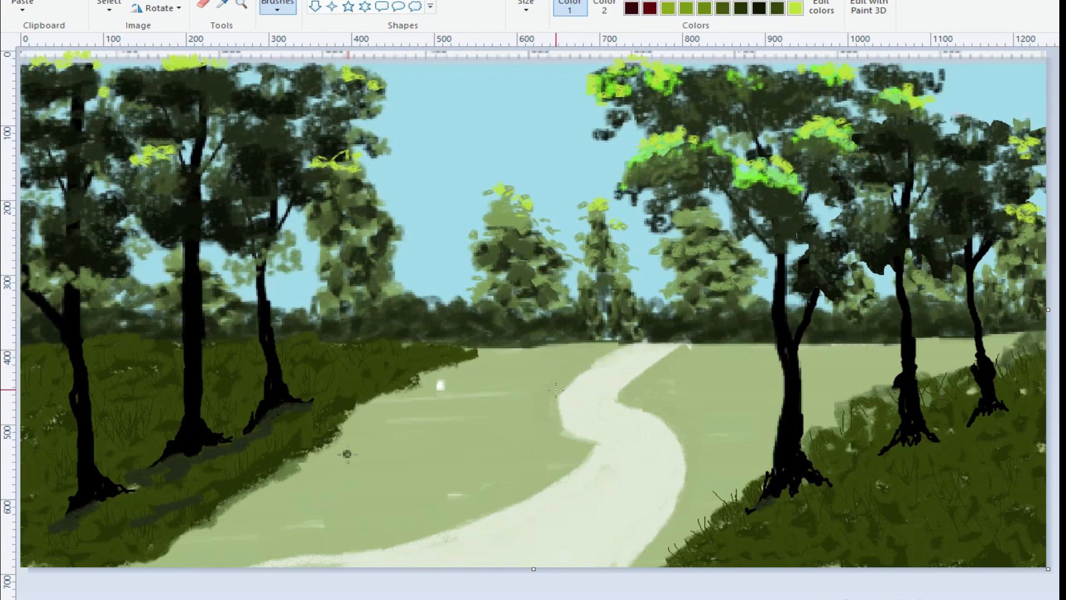
mouse_move(678, 498)
mouse_down()
mouse_move(594, 560)
mouse_move(624, 558)
mouse_move(673, 492)
mouse_up()
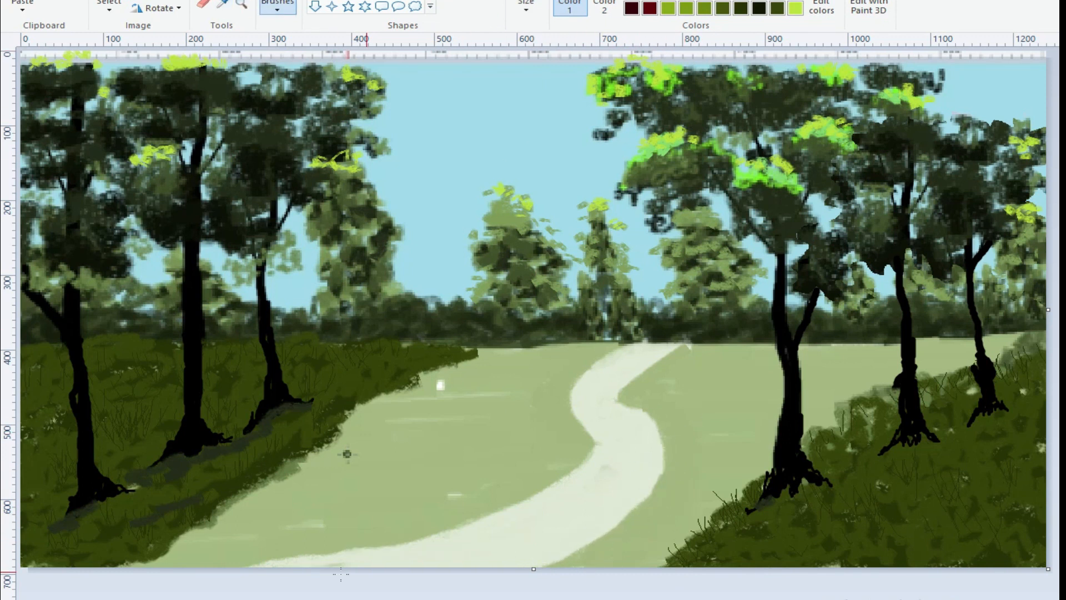
mouse_move(292, 463)
mouse_down()
mouse_move(350, 412)
mouse_move(508, 348)
mouse_up()
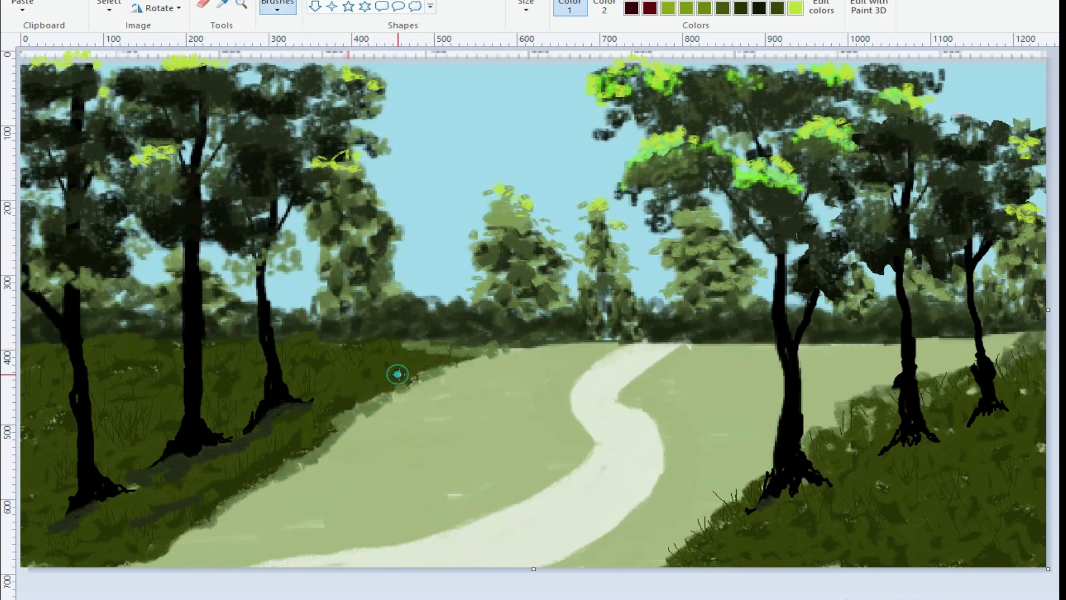
Choose a dark blue, change the brush size and paint a shadow line along the base of the central hedge.
click(821, 6)
click(704, 328)
click(374, 402)
click(525, 5)
click(542, 62)
drag(488, 343, 736, 337)
Darken the blue and dab shadows into the hedge below the central background trees.
click(821, 7)
click(704, 329)
click(377, 403)
drag(546, 322, 519, 319)
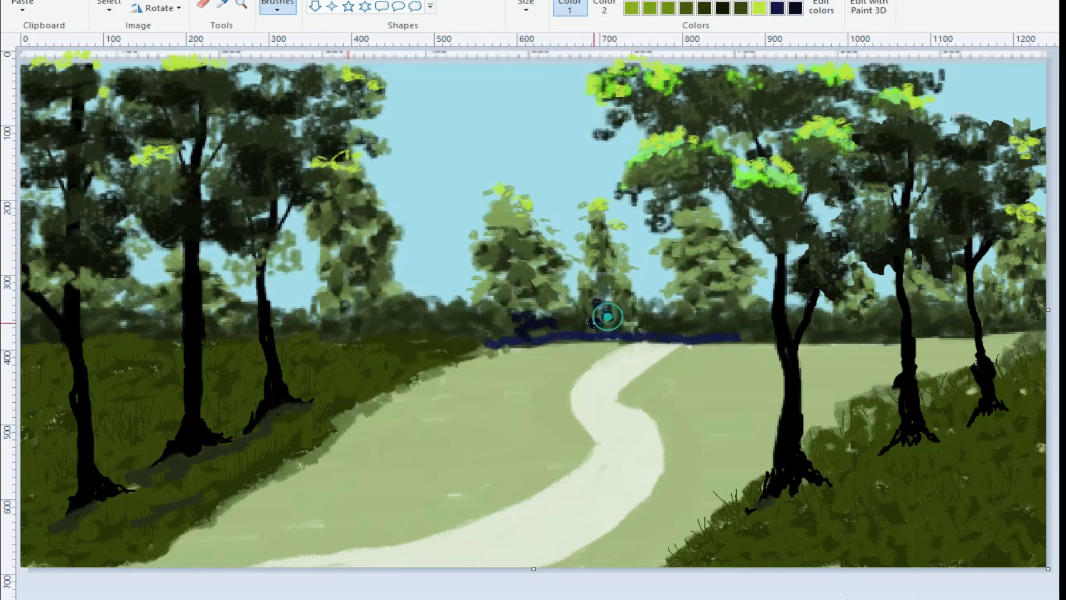